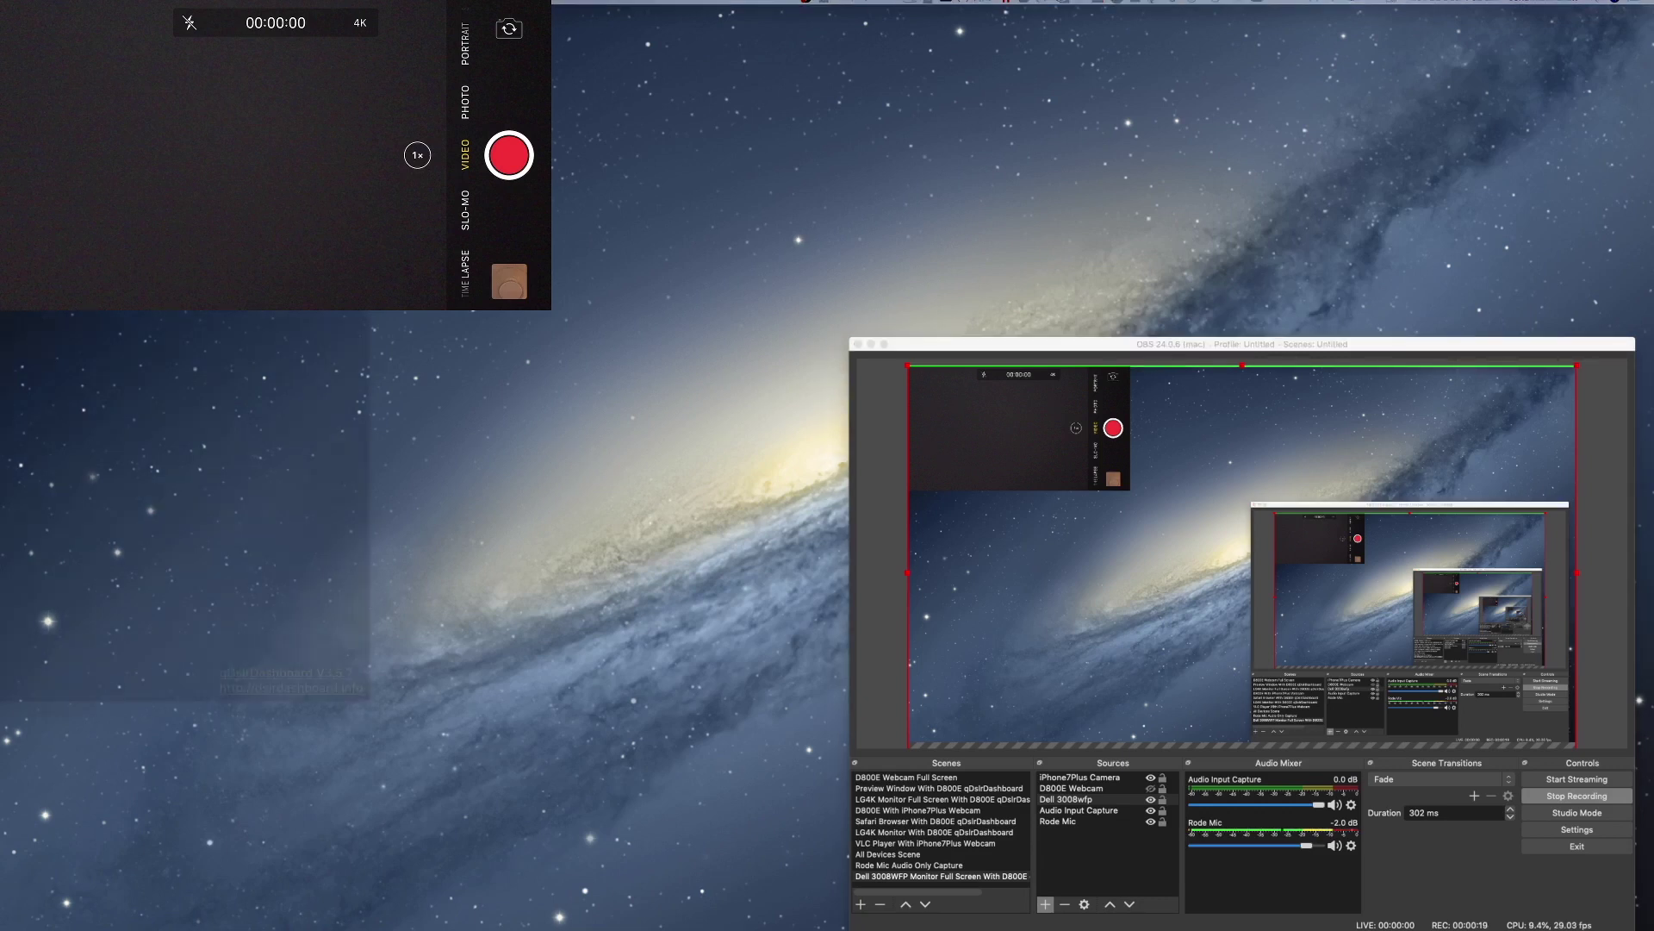
Nudge the qDslrDashboard window up and stretch its bottom edge down to the screen bottom
left_click_drag(616, 352, 617, 351)
left_click_drag(498, 815, 495, 929)
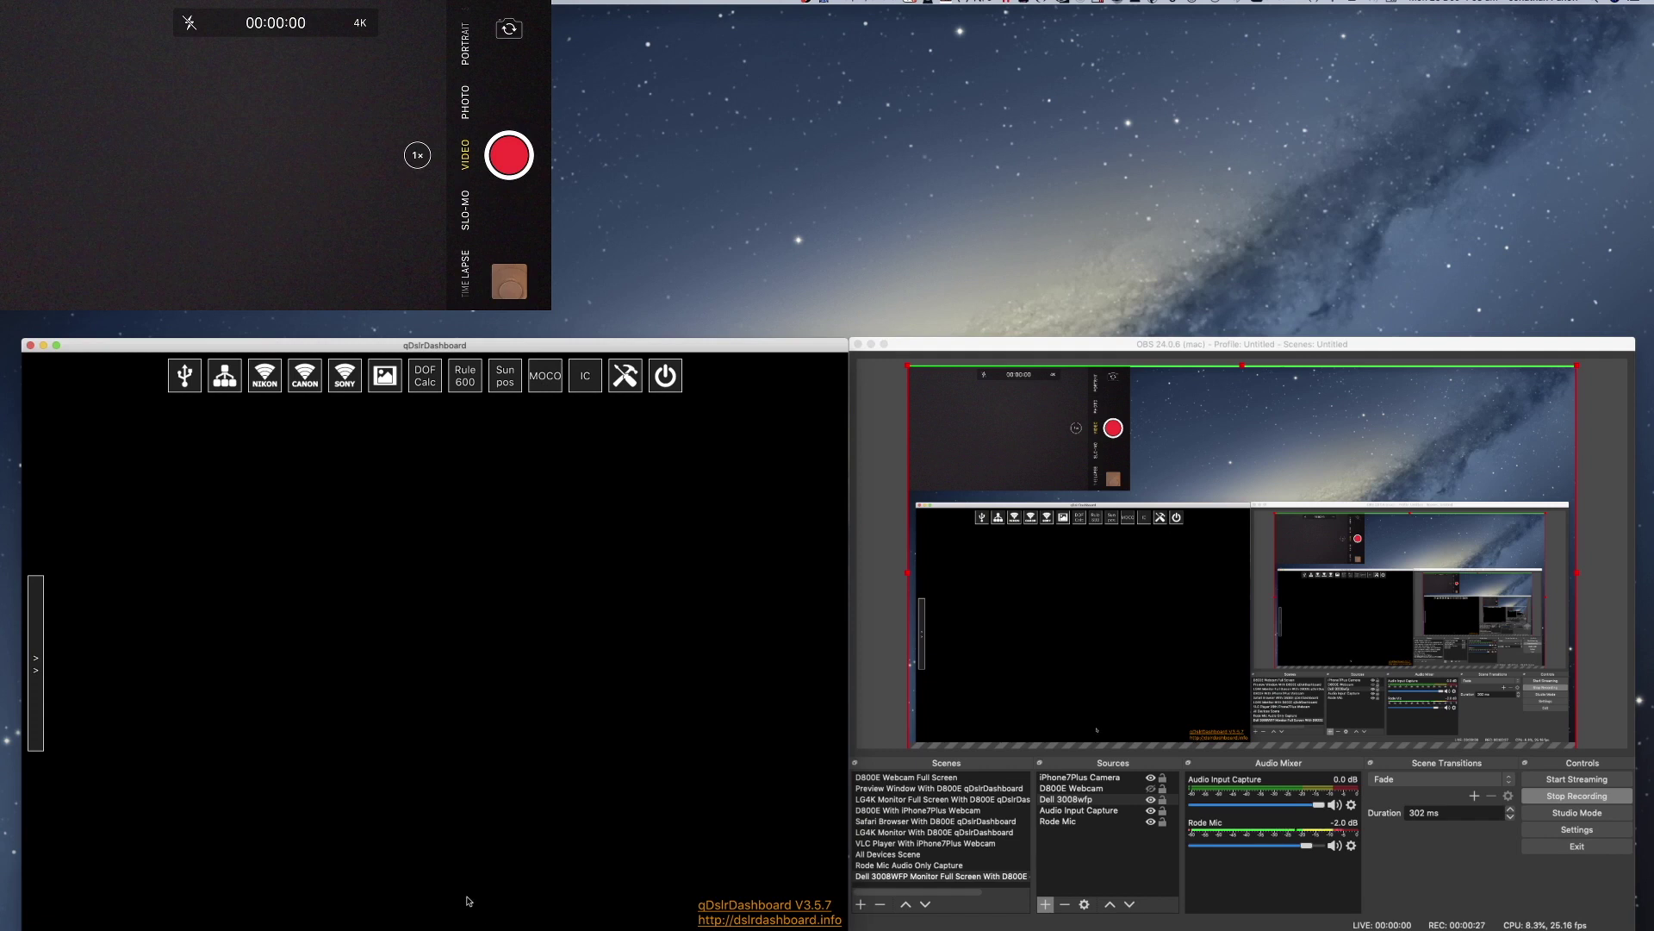
Connect the Nikon camera over USB so its live view appears at 1/25, f/1.8, 50 mm
left_click(185, 378)
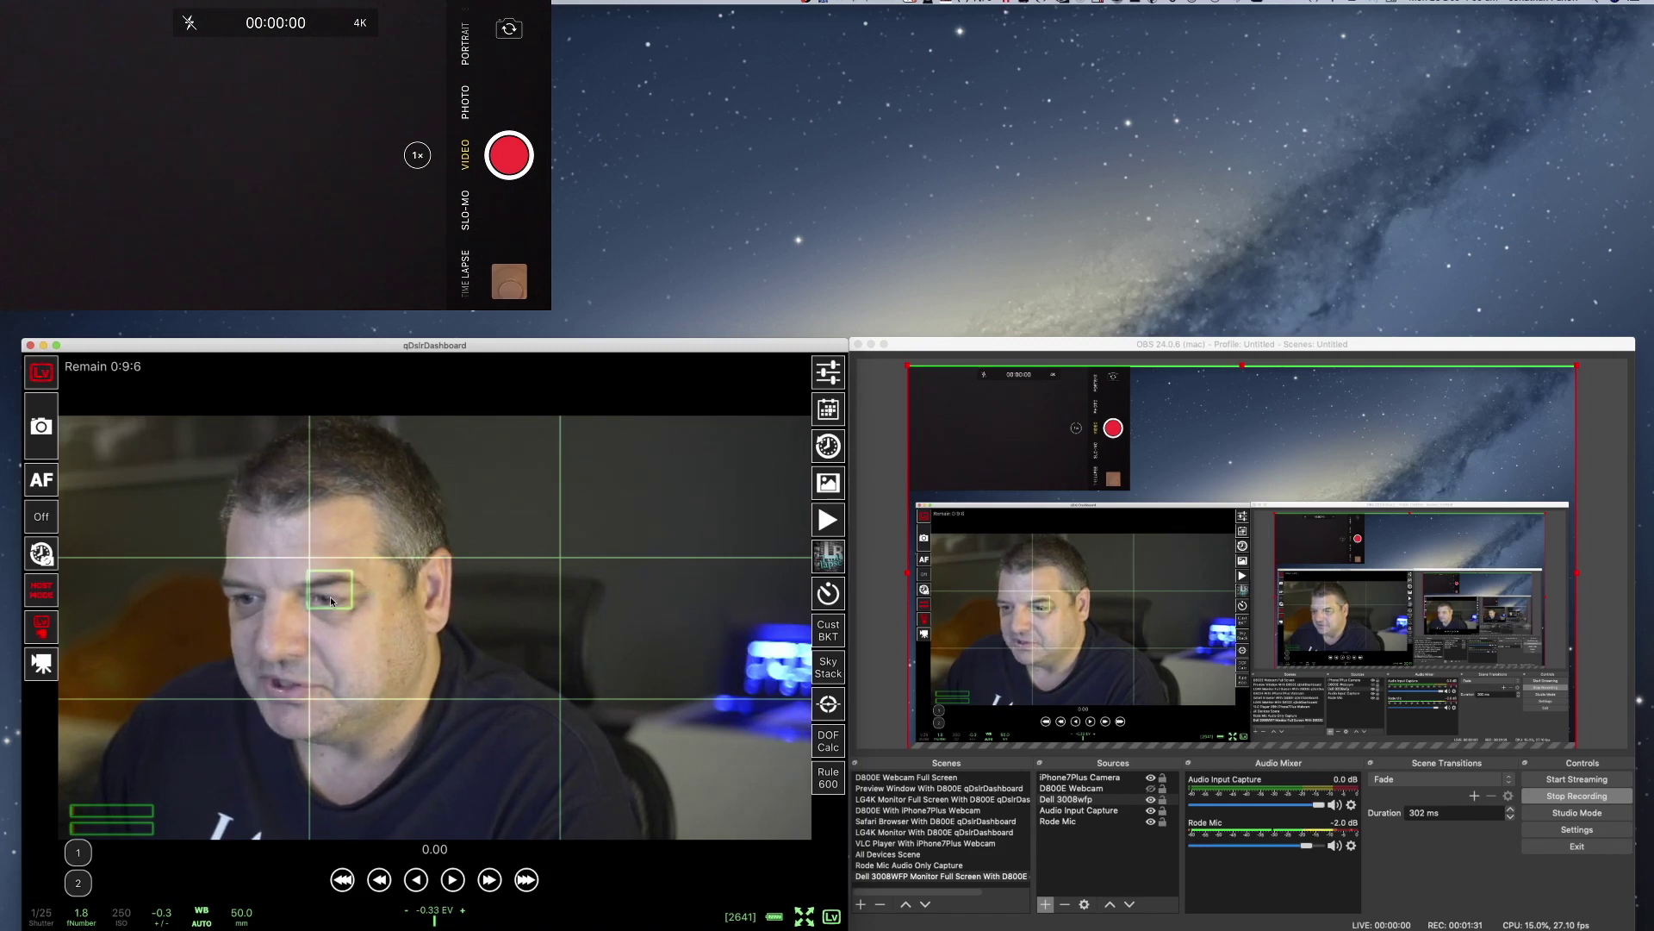
Autofocus on the face and turn off the OSD grid and focus-box overlays under Liveview display
left_click(50, 482)
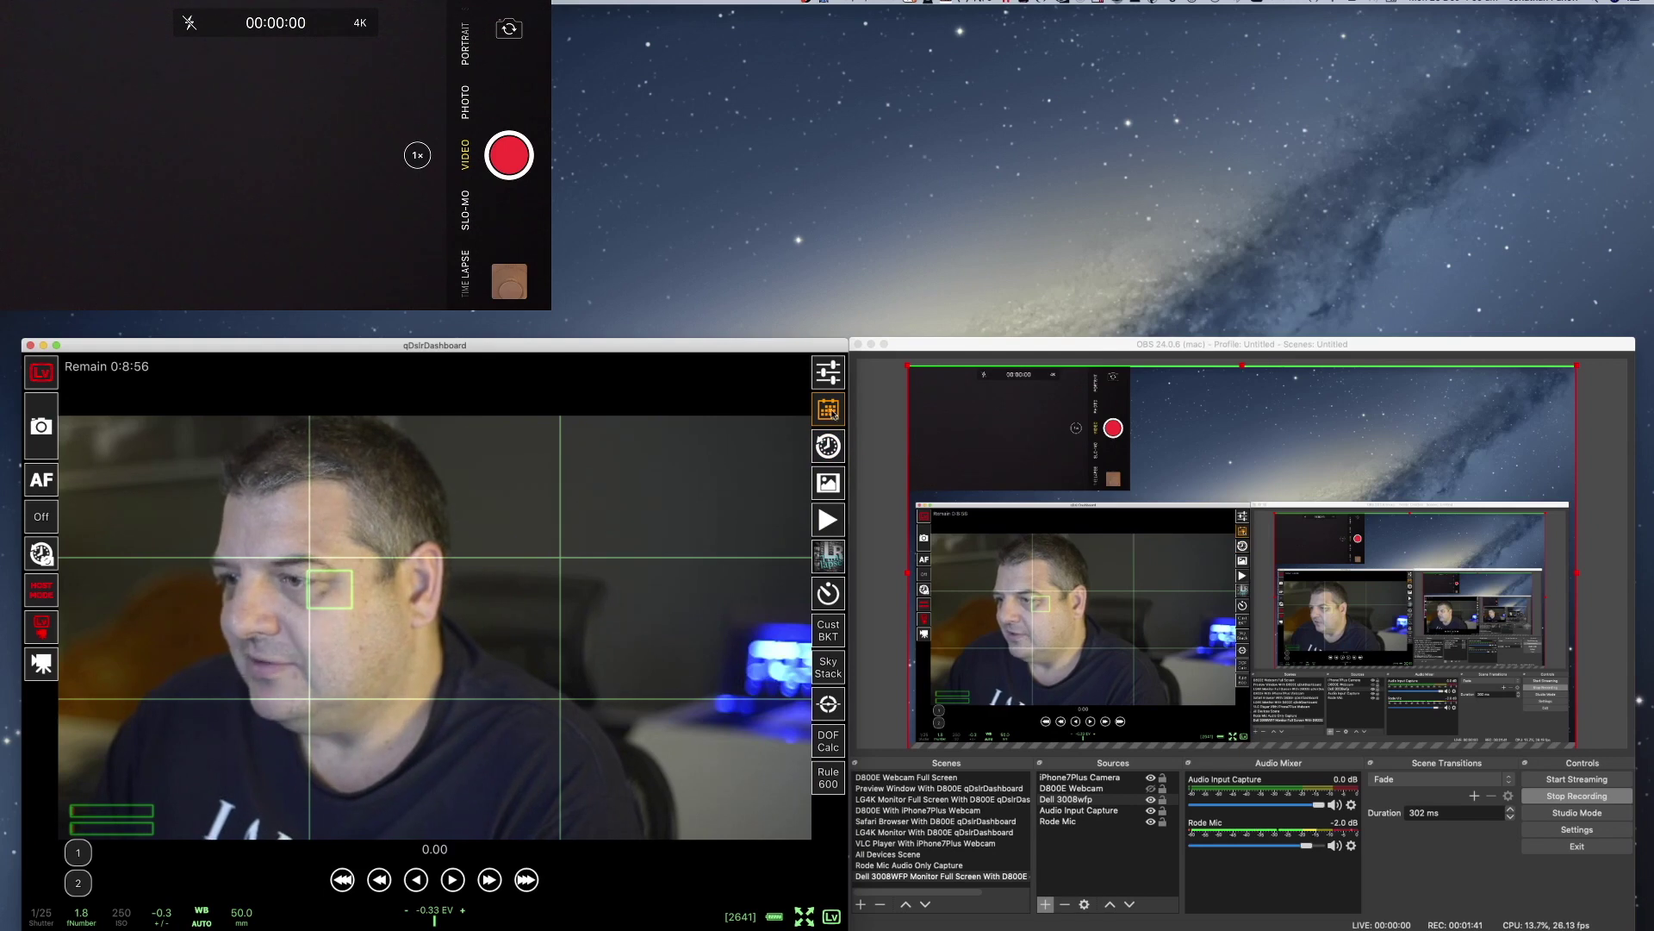
left_click(829, 411)
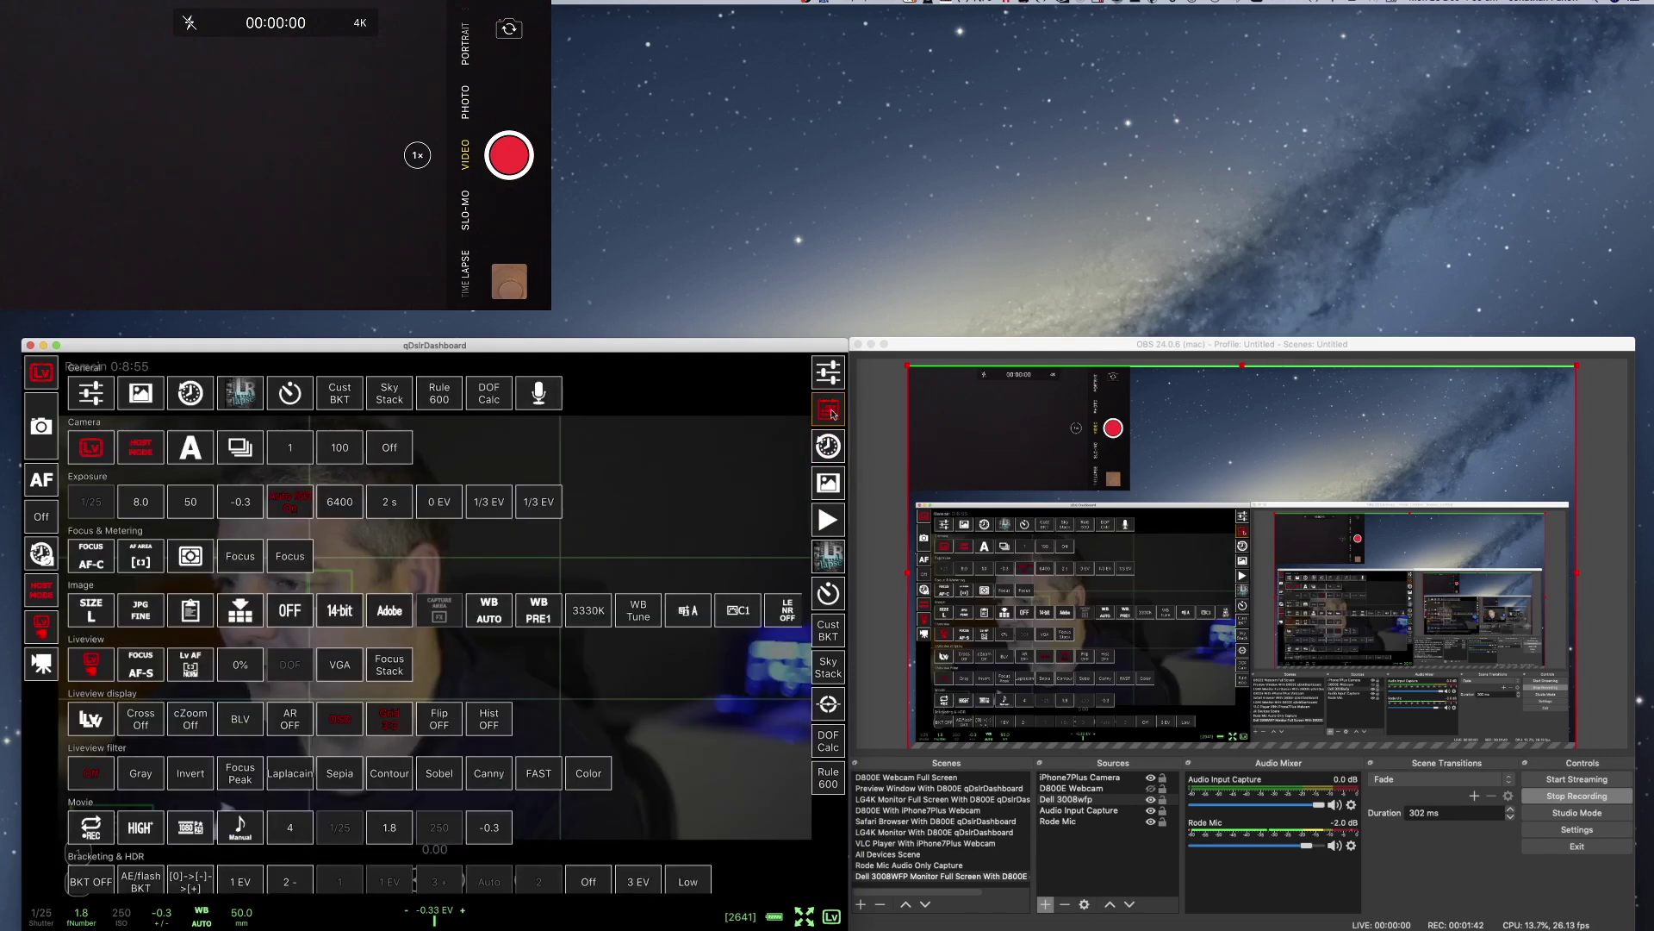
left_click(347, 721)
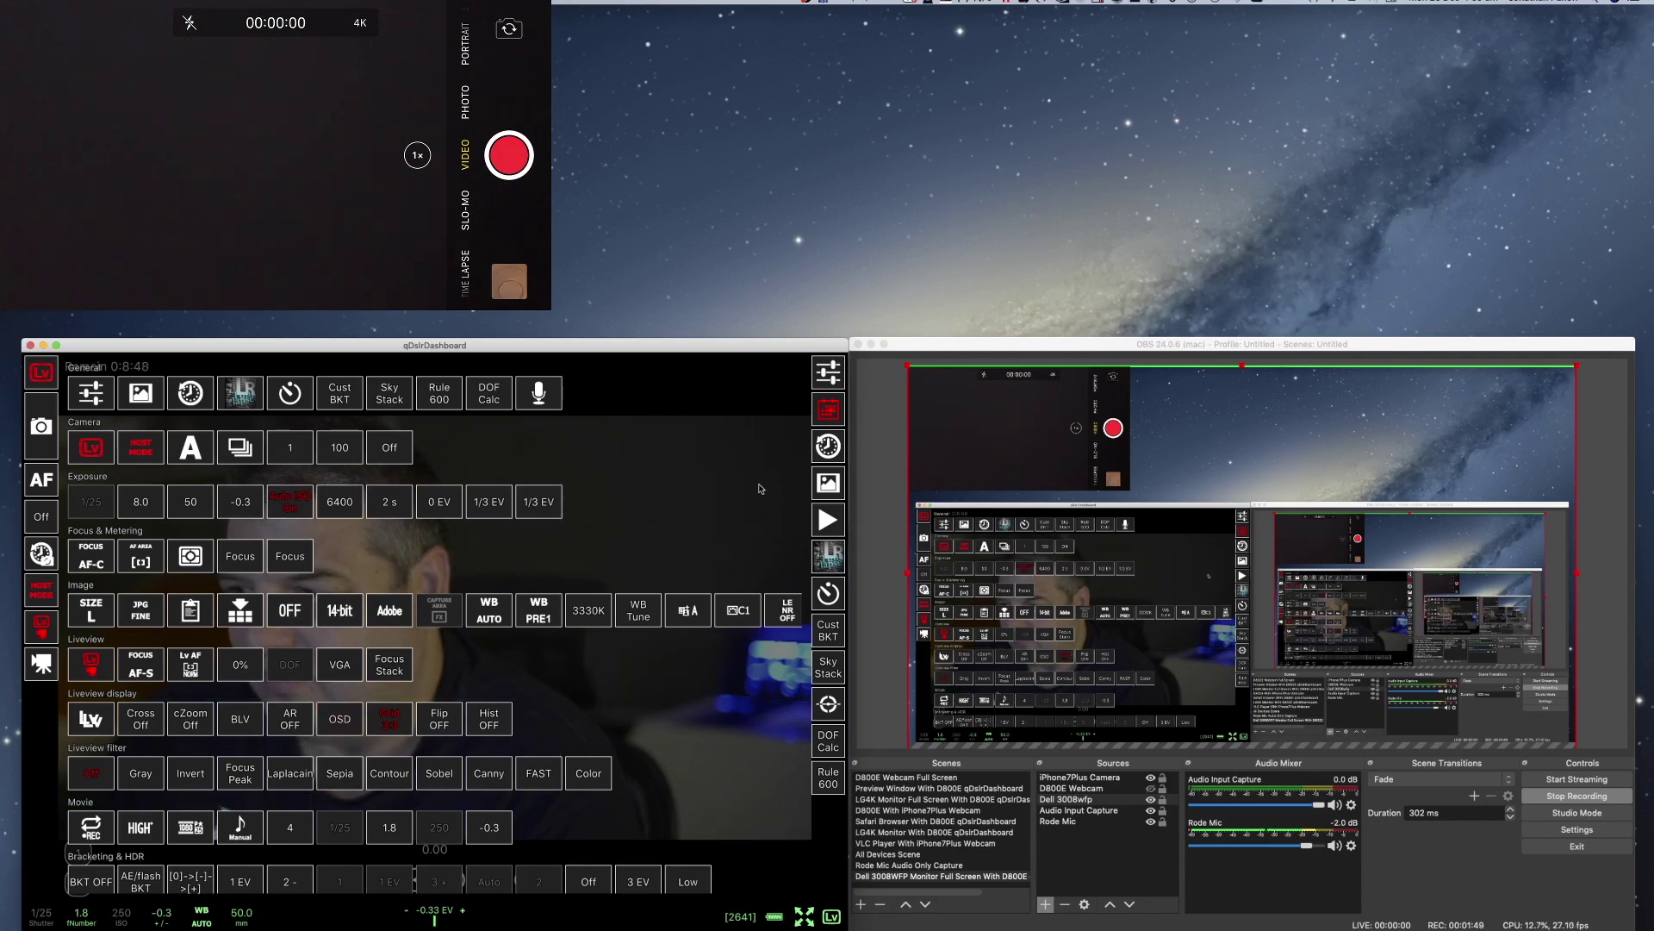
left_click(826, 413)
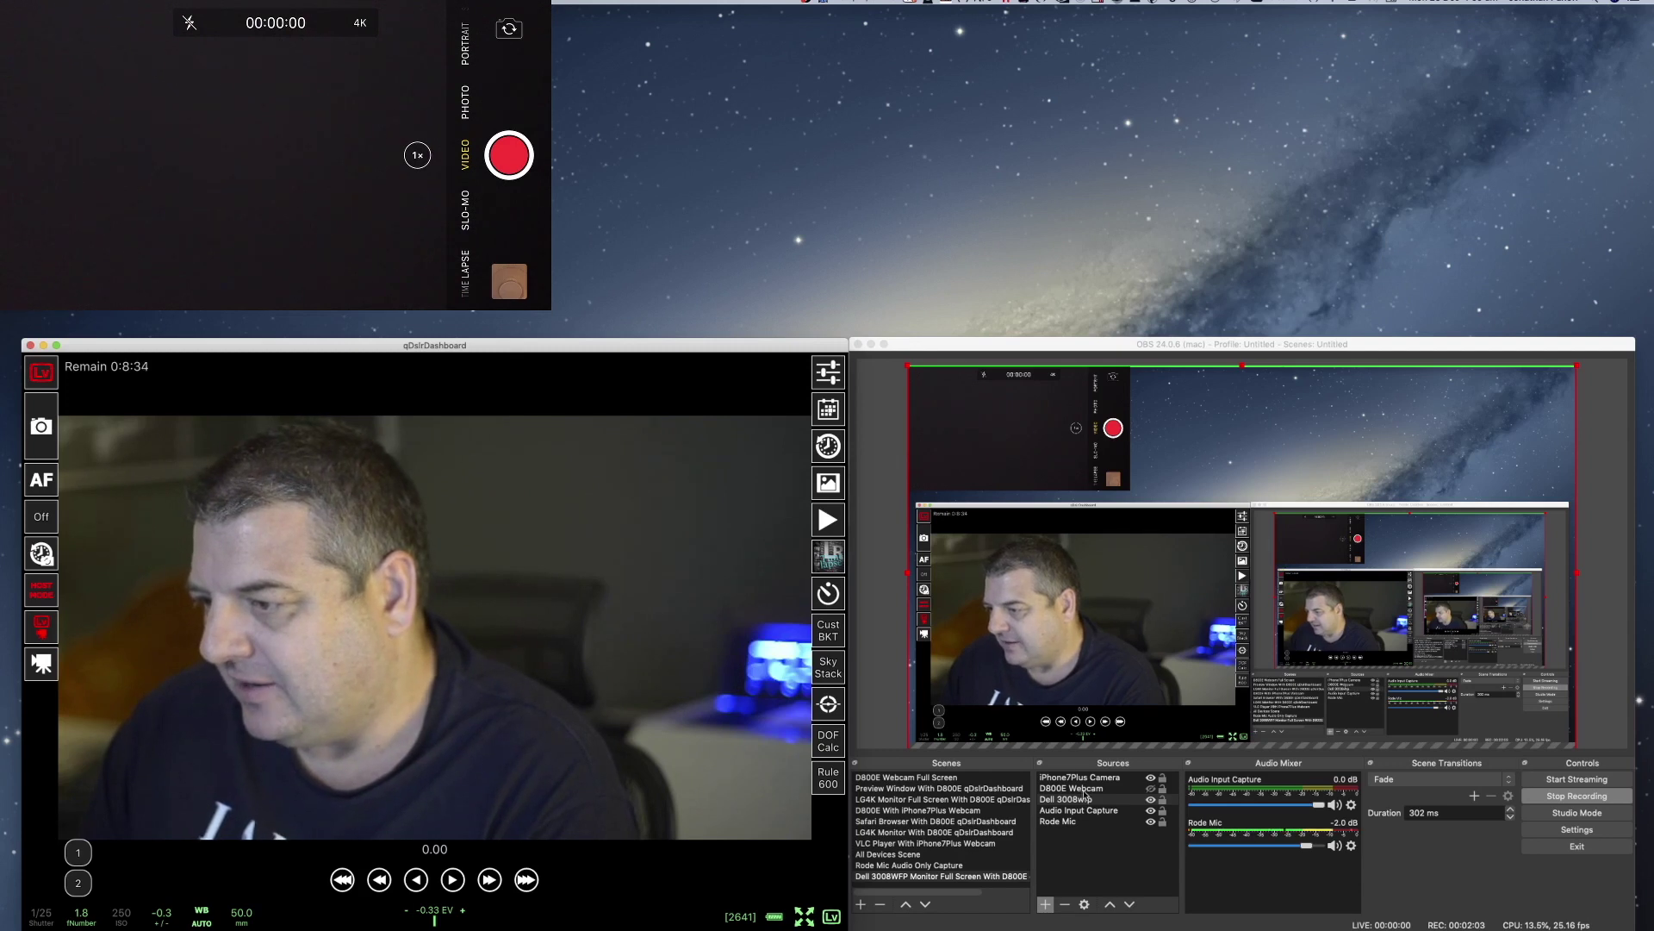
Move D800E Webcam above iPhone7Plus Camera in Sources and drag the selected source to the canvas's top-right
left_click(1084, 789)
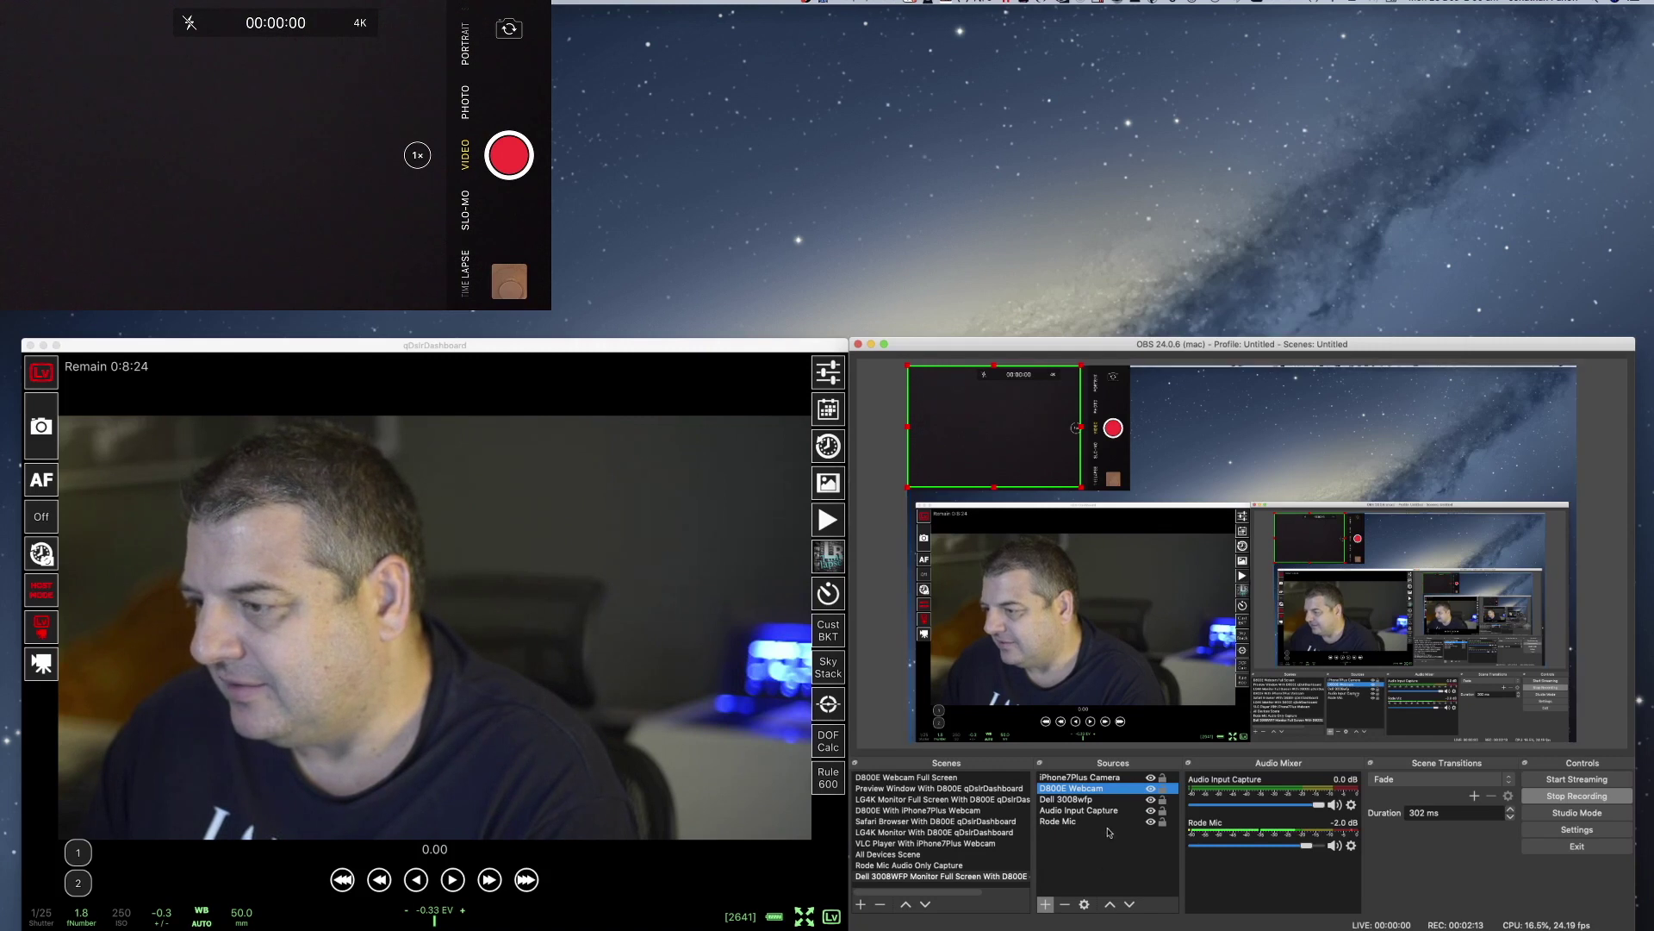
left_click(1110, 904)
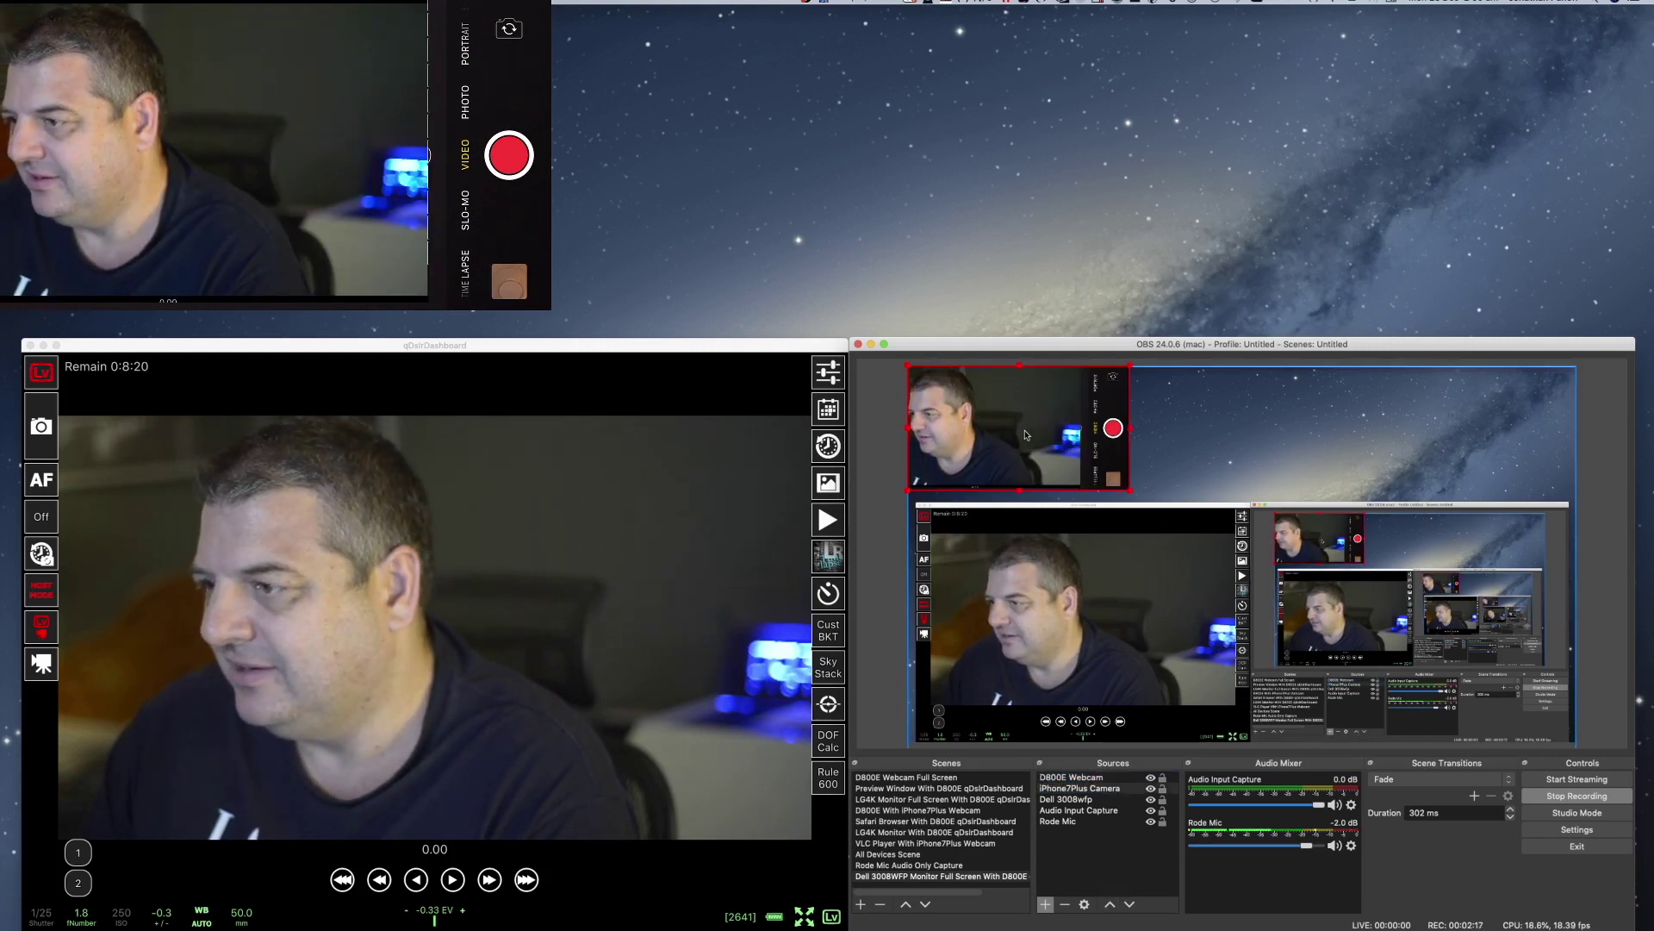
left_click(988, 432)
left_click_drag(988, 431, 1492, 421)
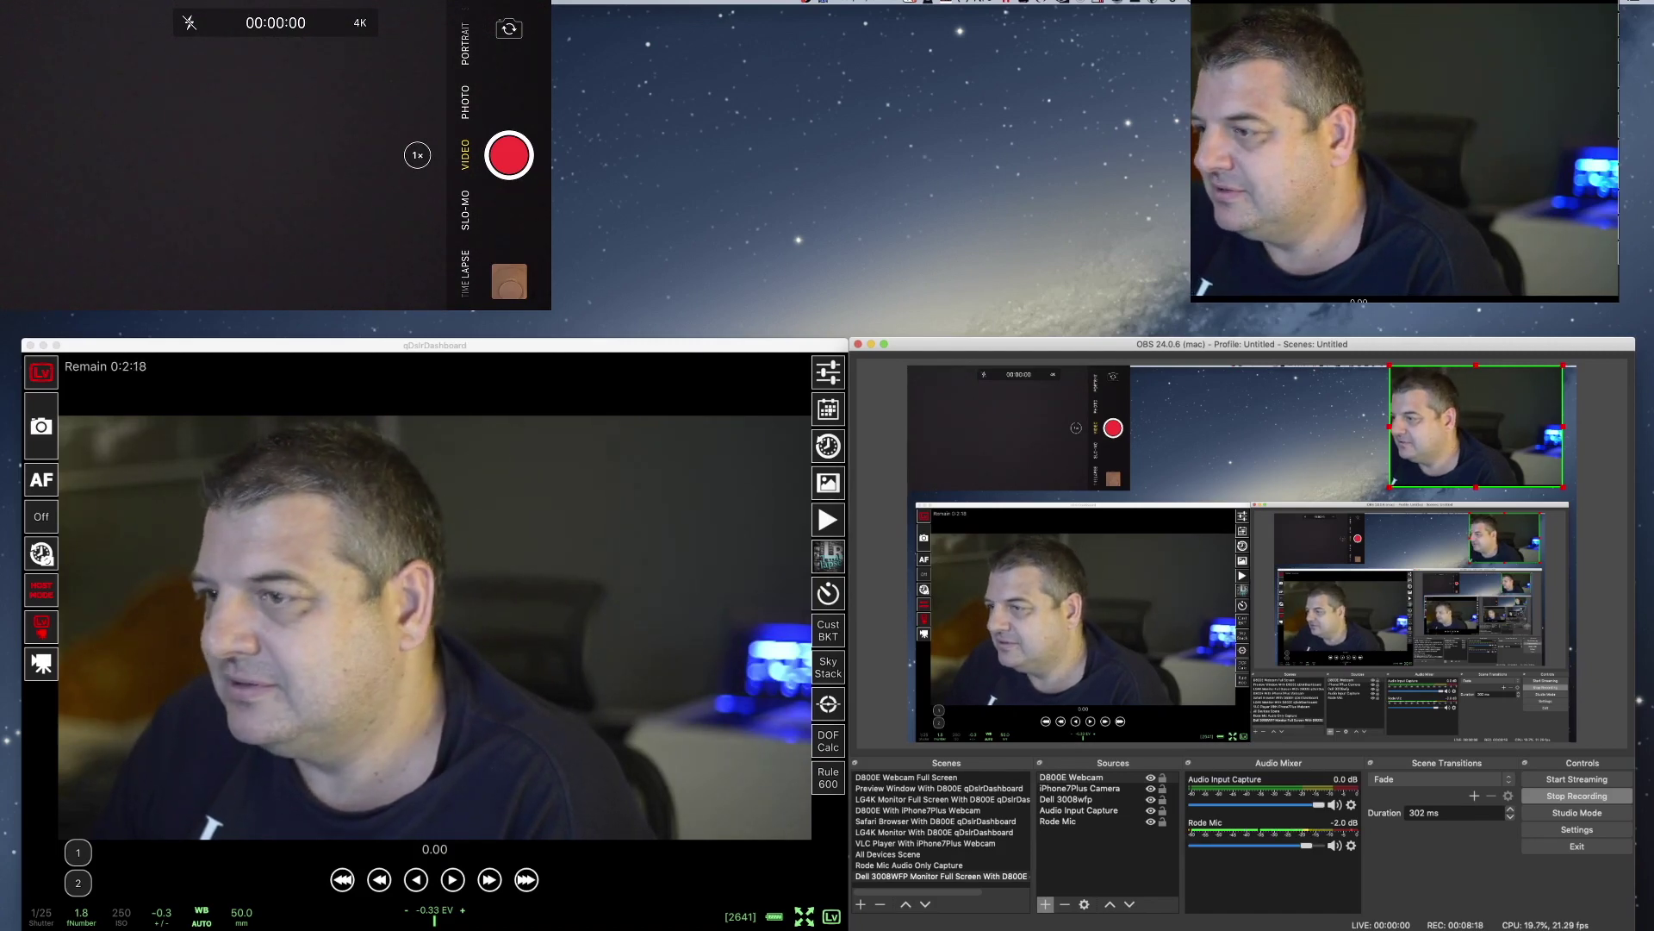
Enter 5000 as the Video Bitrate on OBS's Output settings page and confirm with OK
key("super+comma")
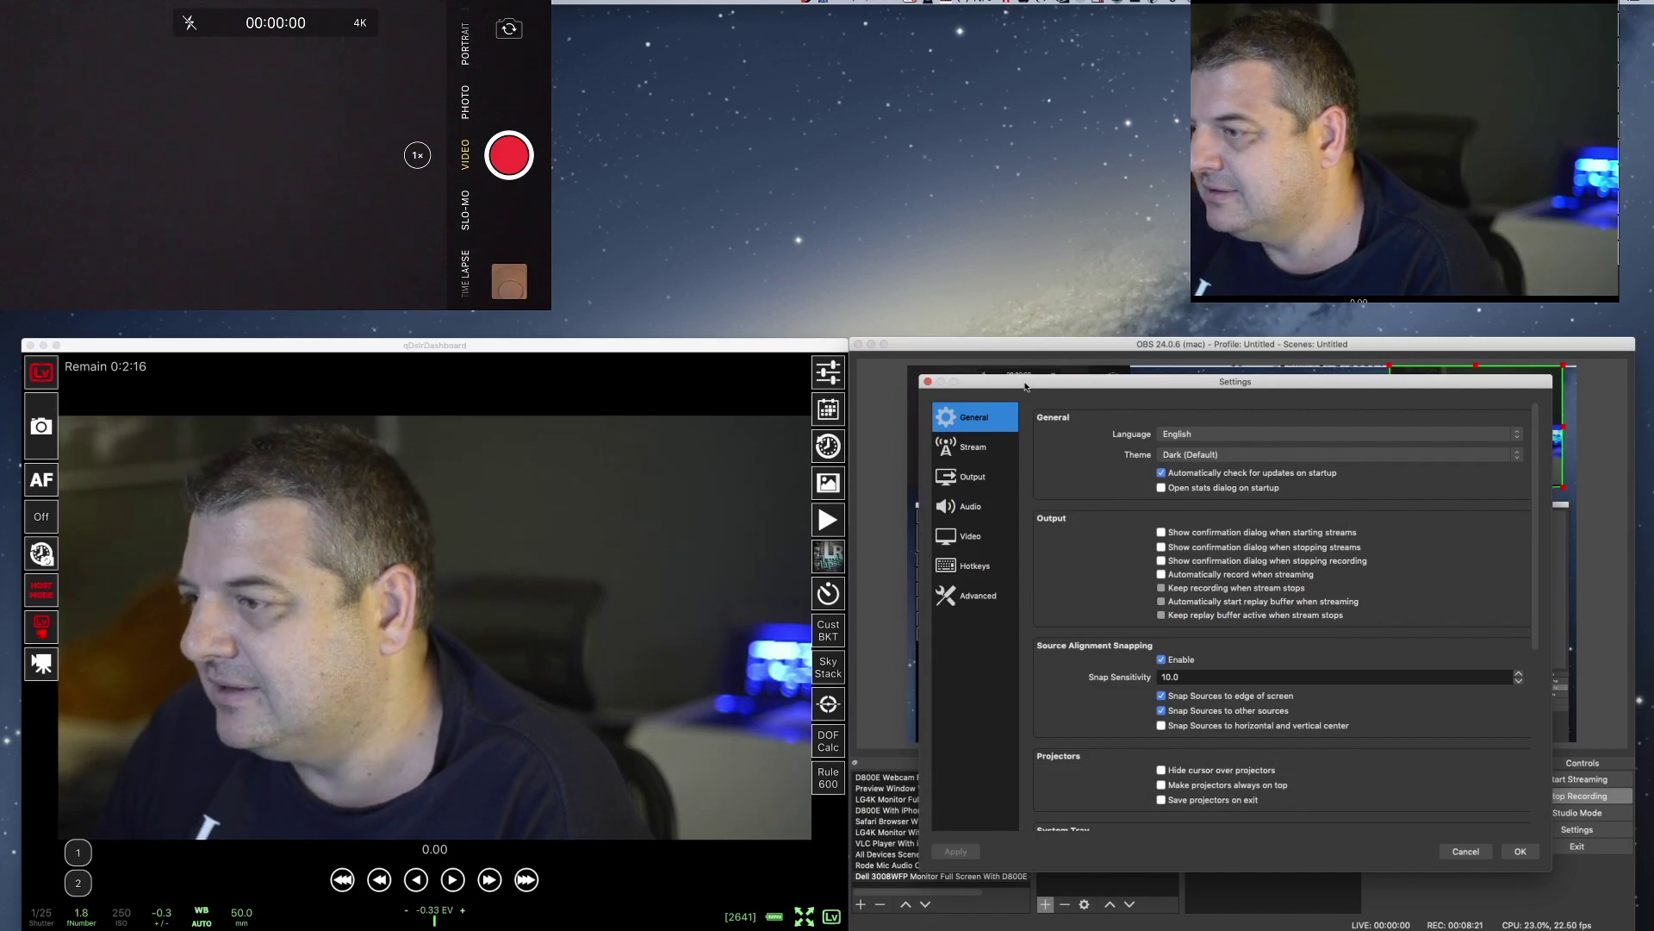
left_click_drag(1025, 385, 450, 44)
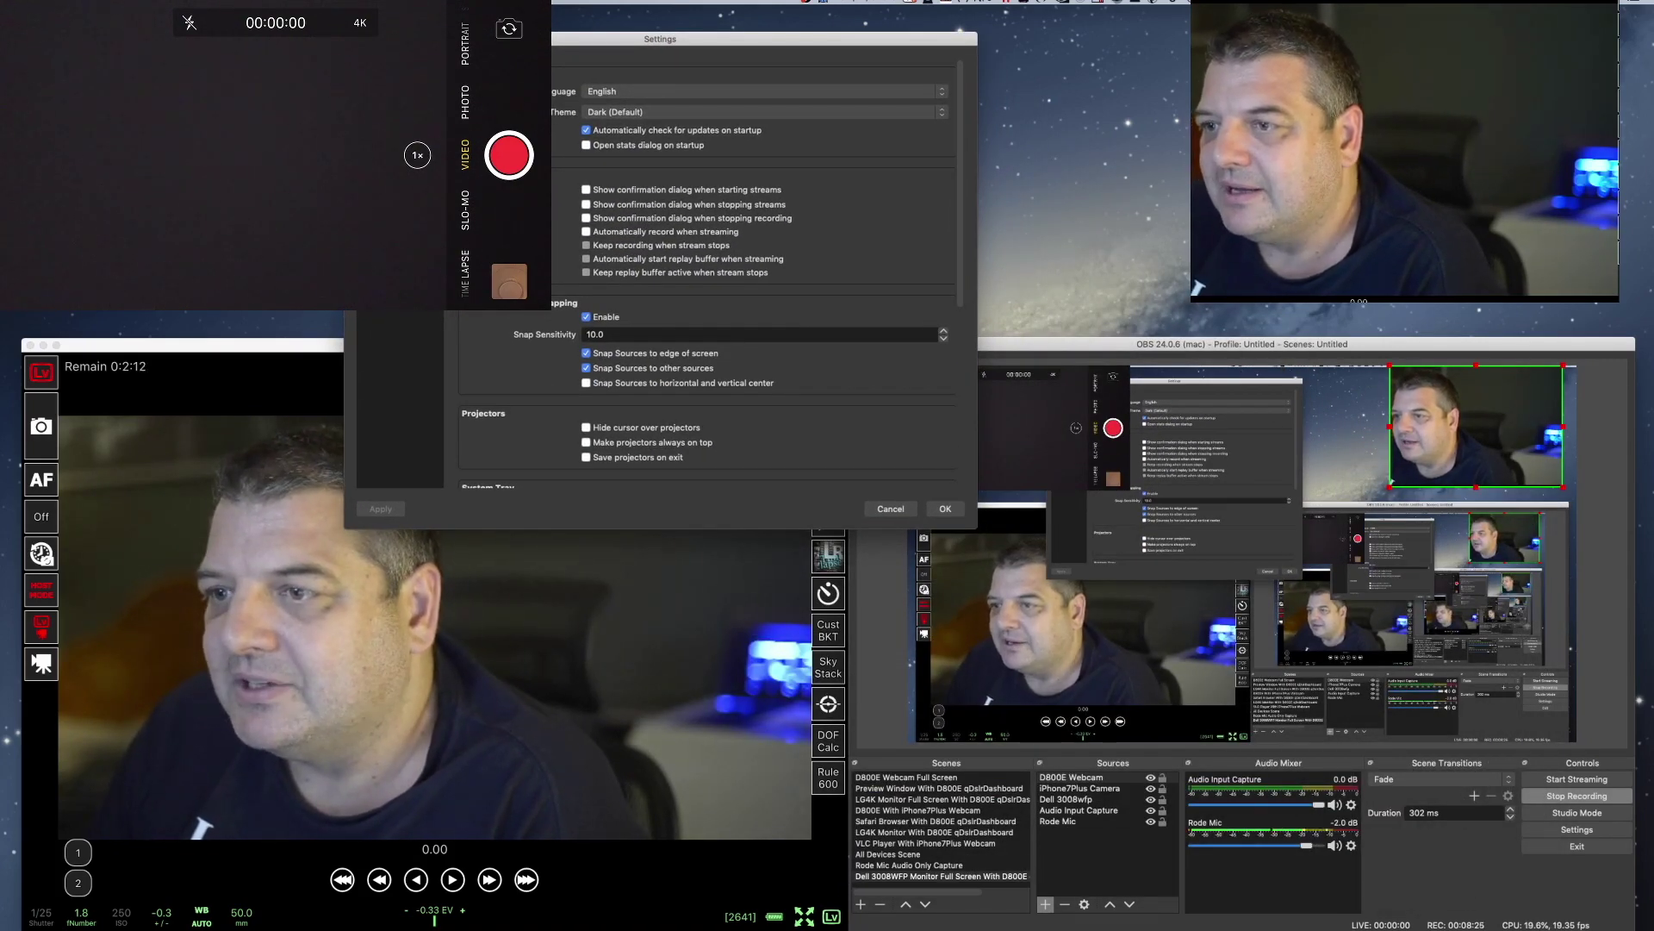
left_click(396, 185)
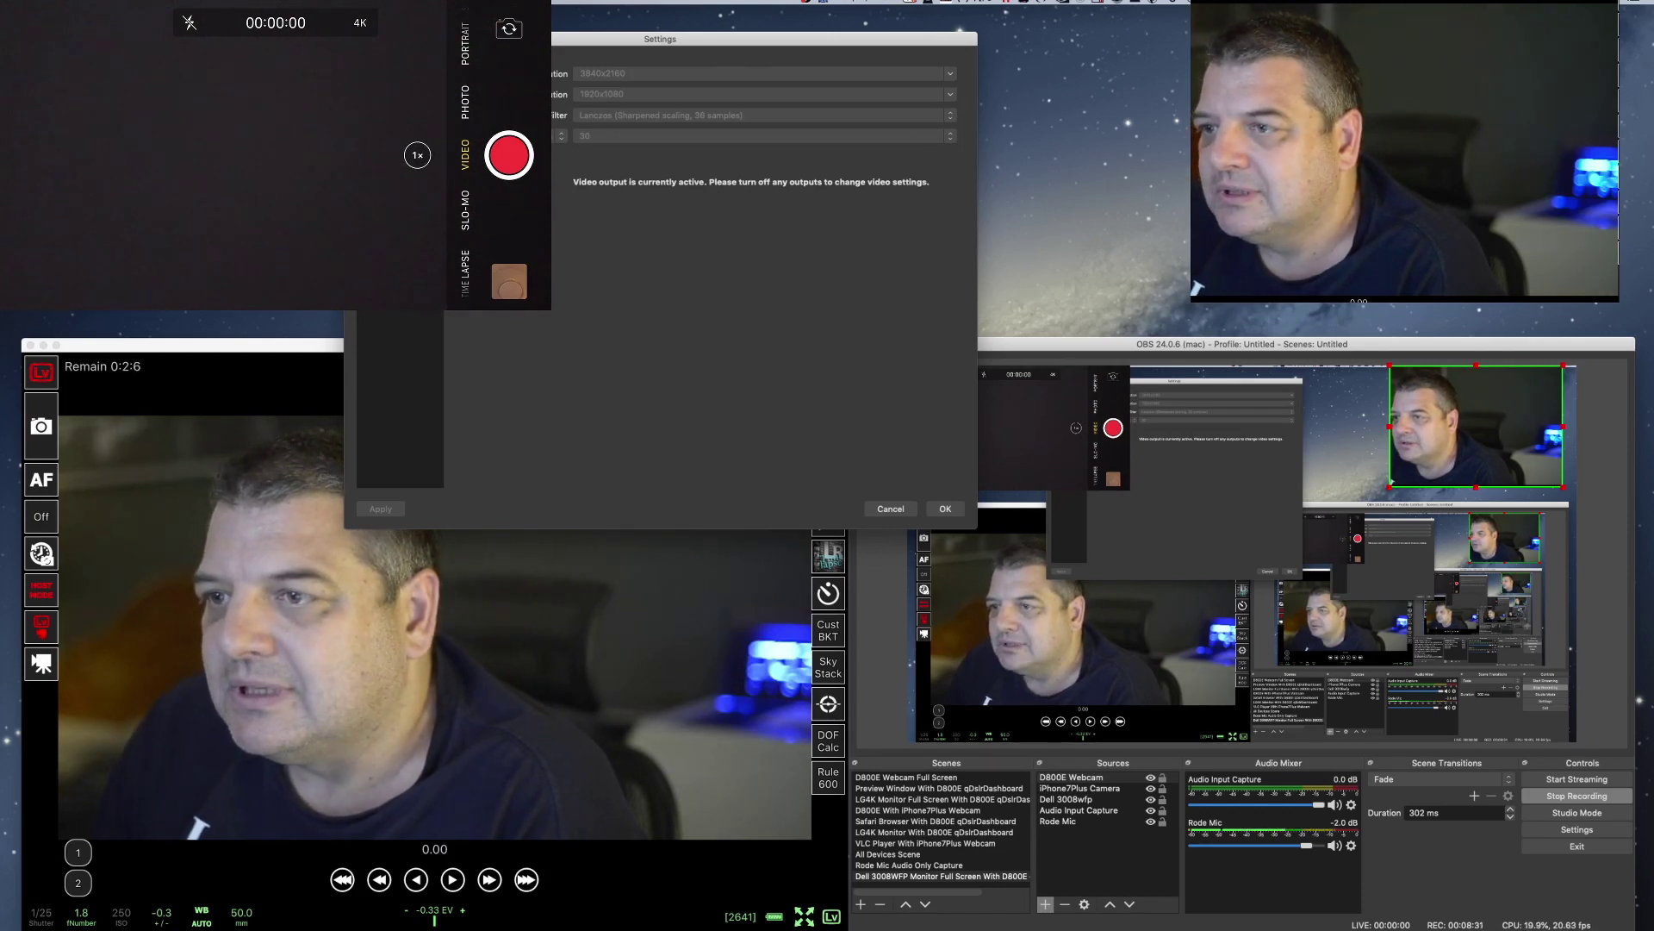
key("Up")
key("Up")
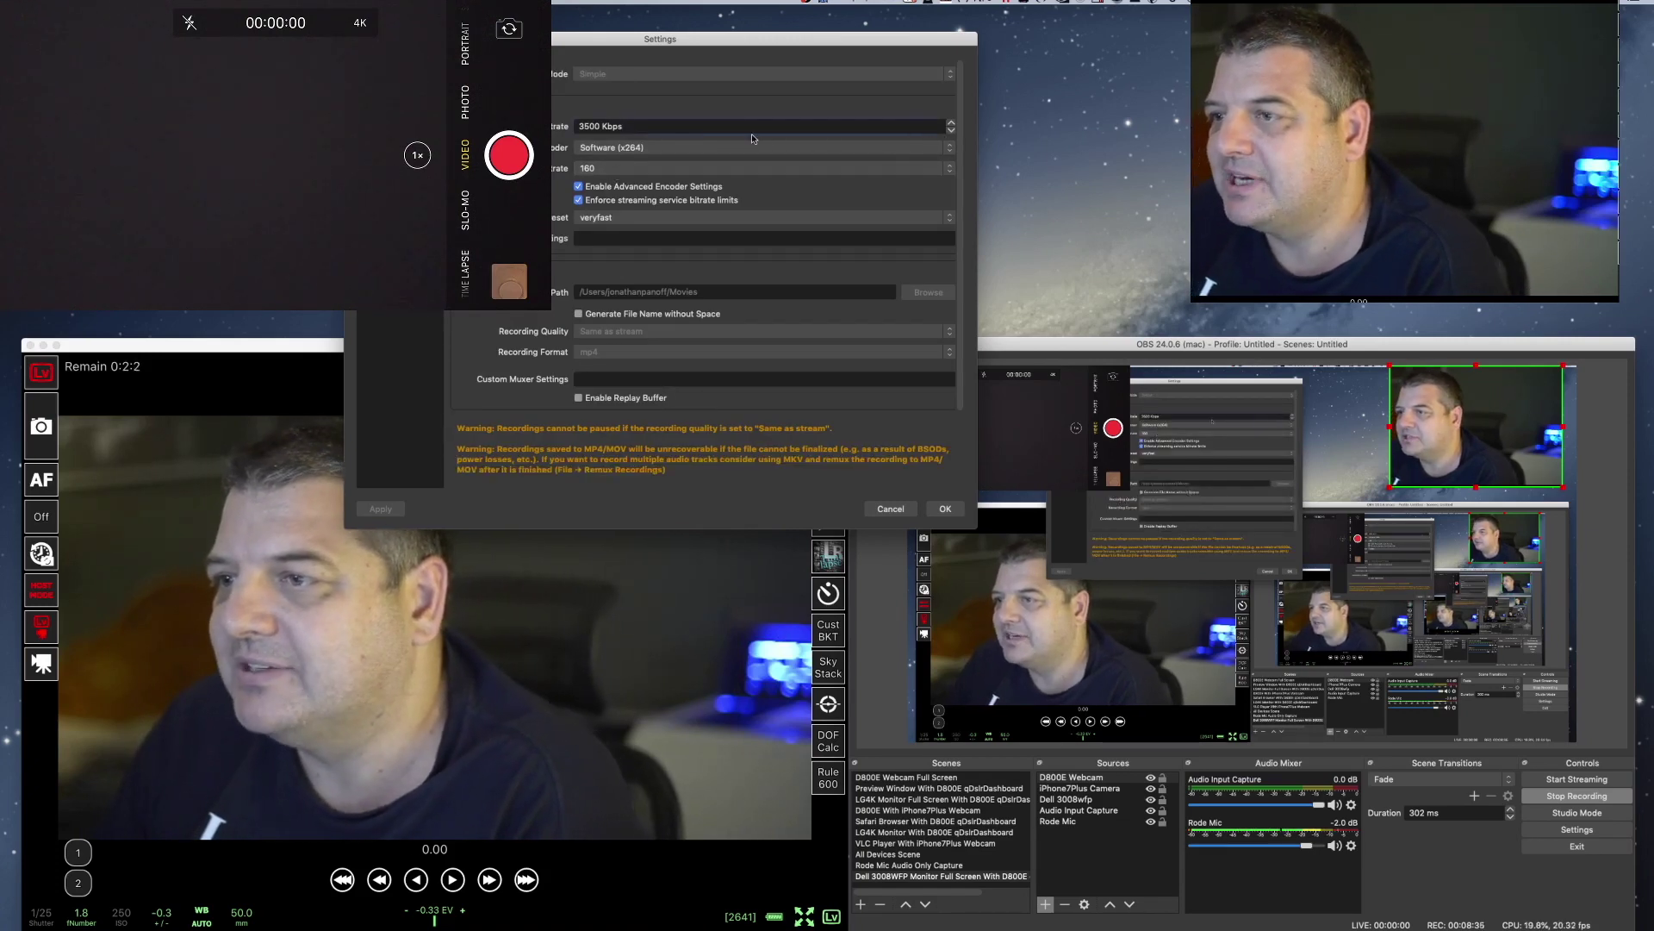
left_click(648, 130)
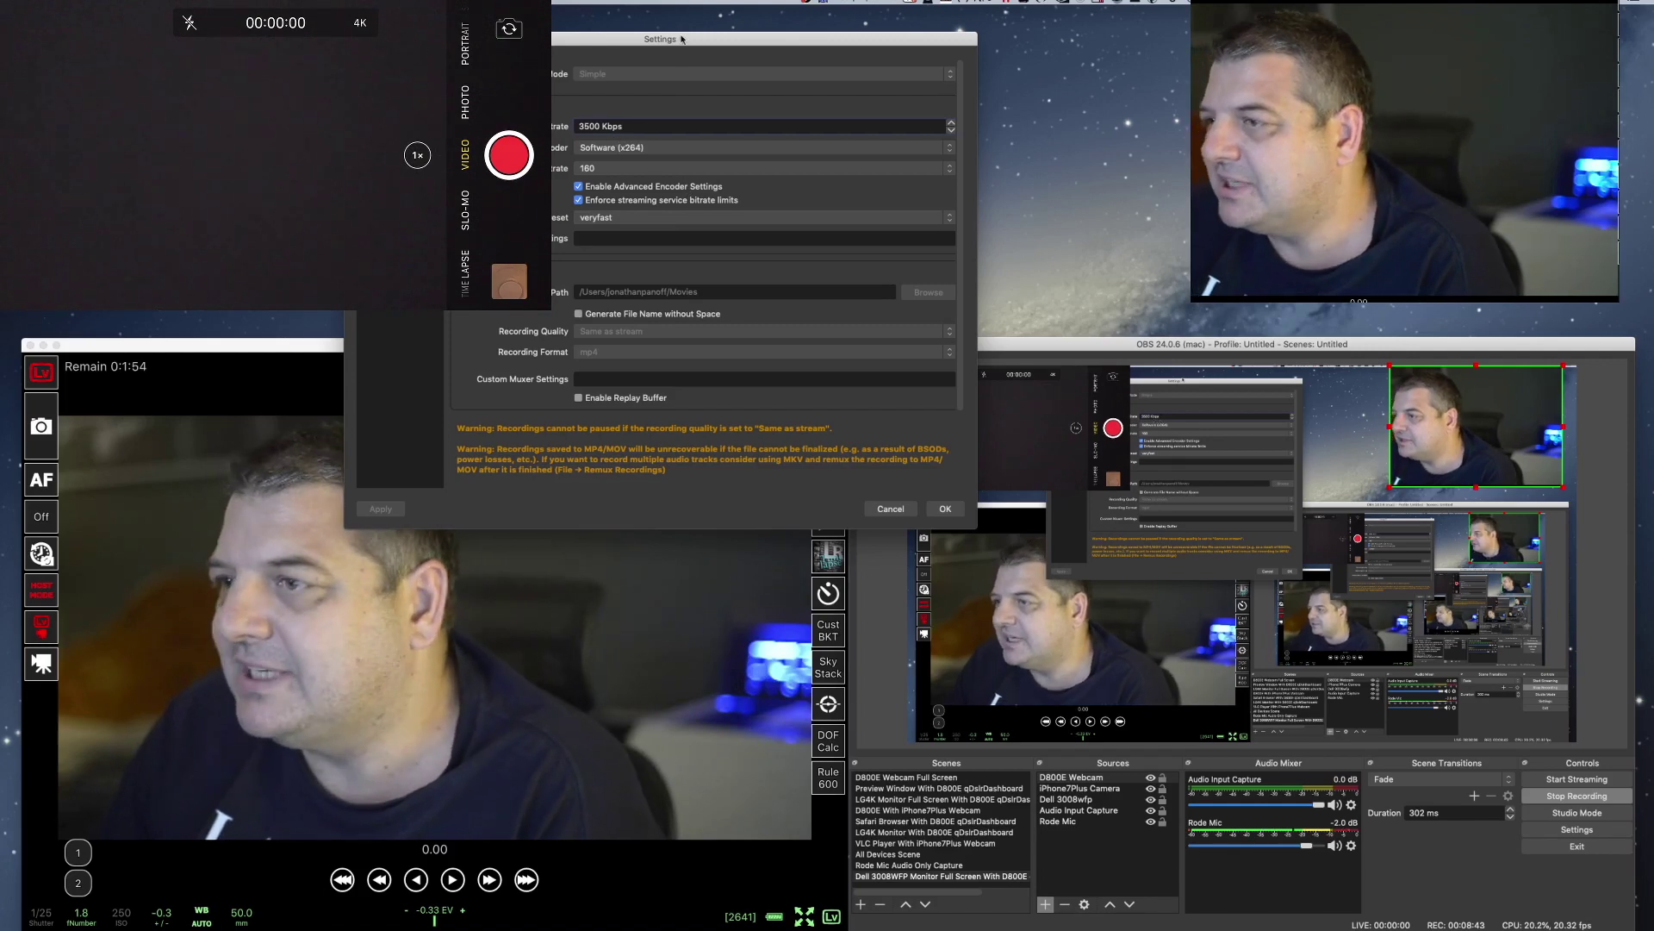
left_click_drag(684, 40, 787, 87)
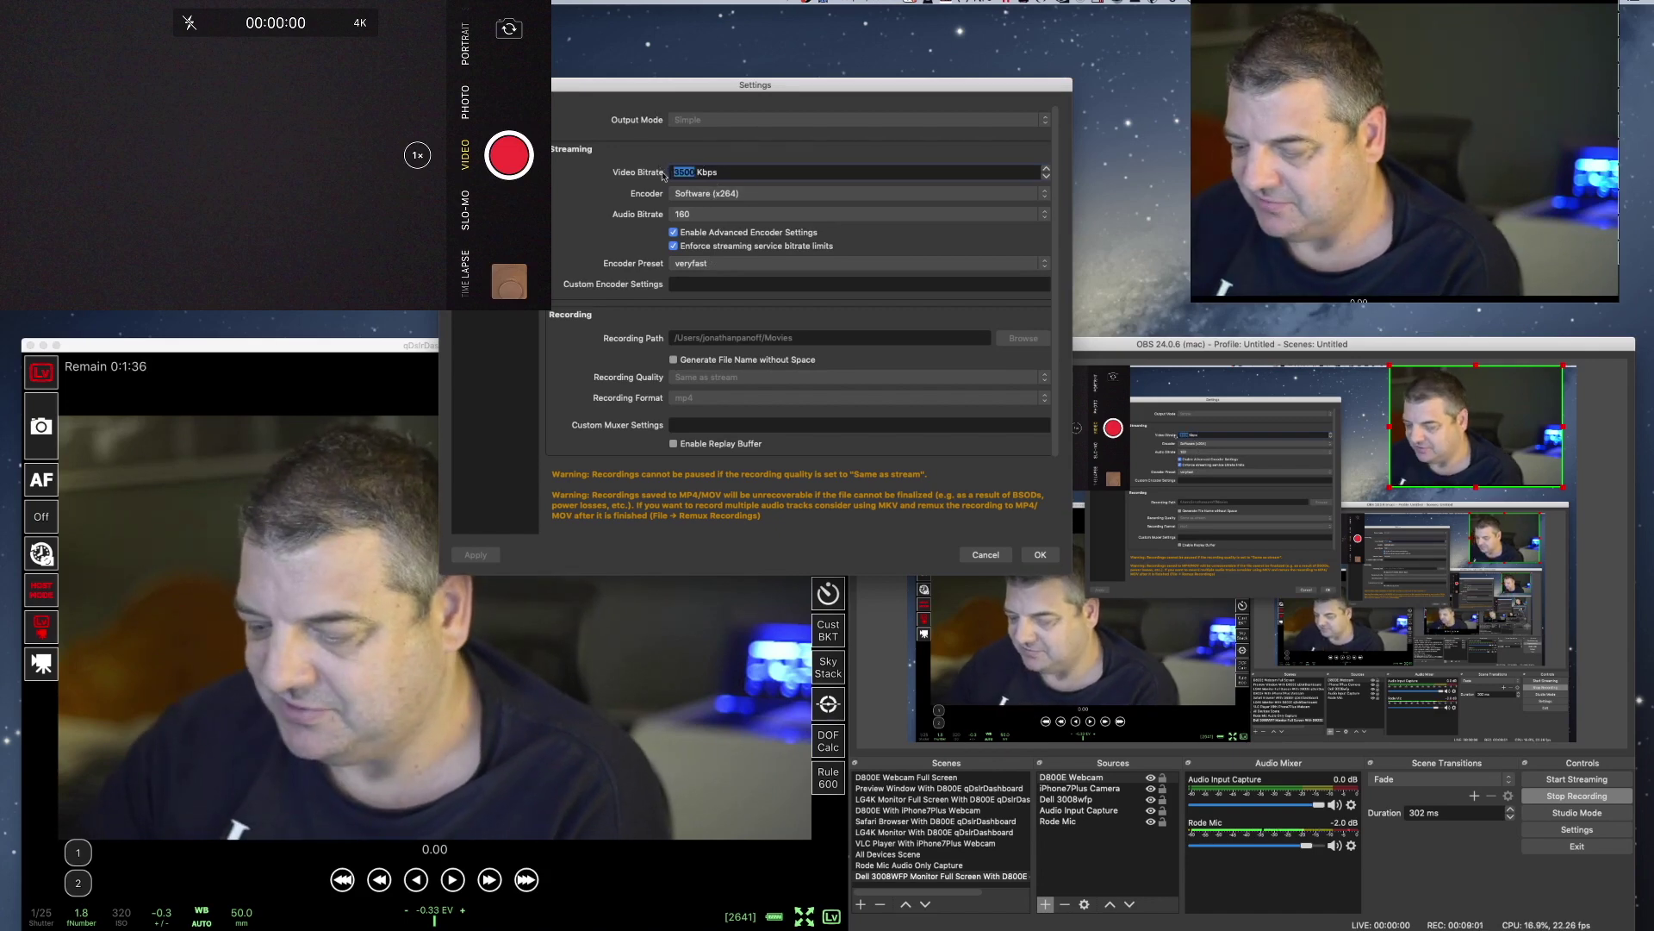
type("5000")
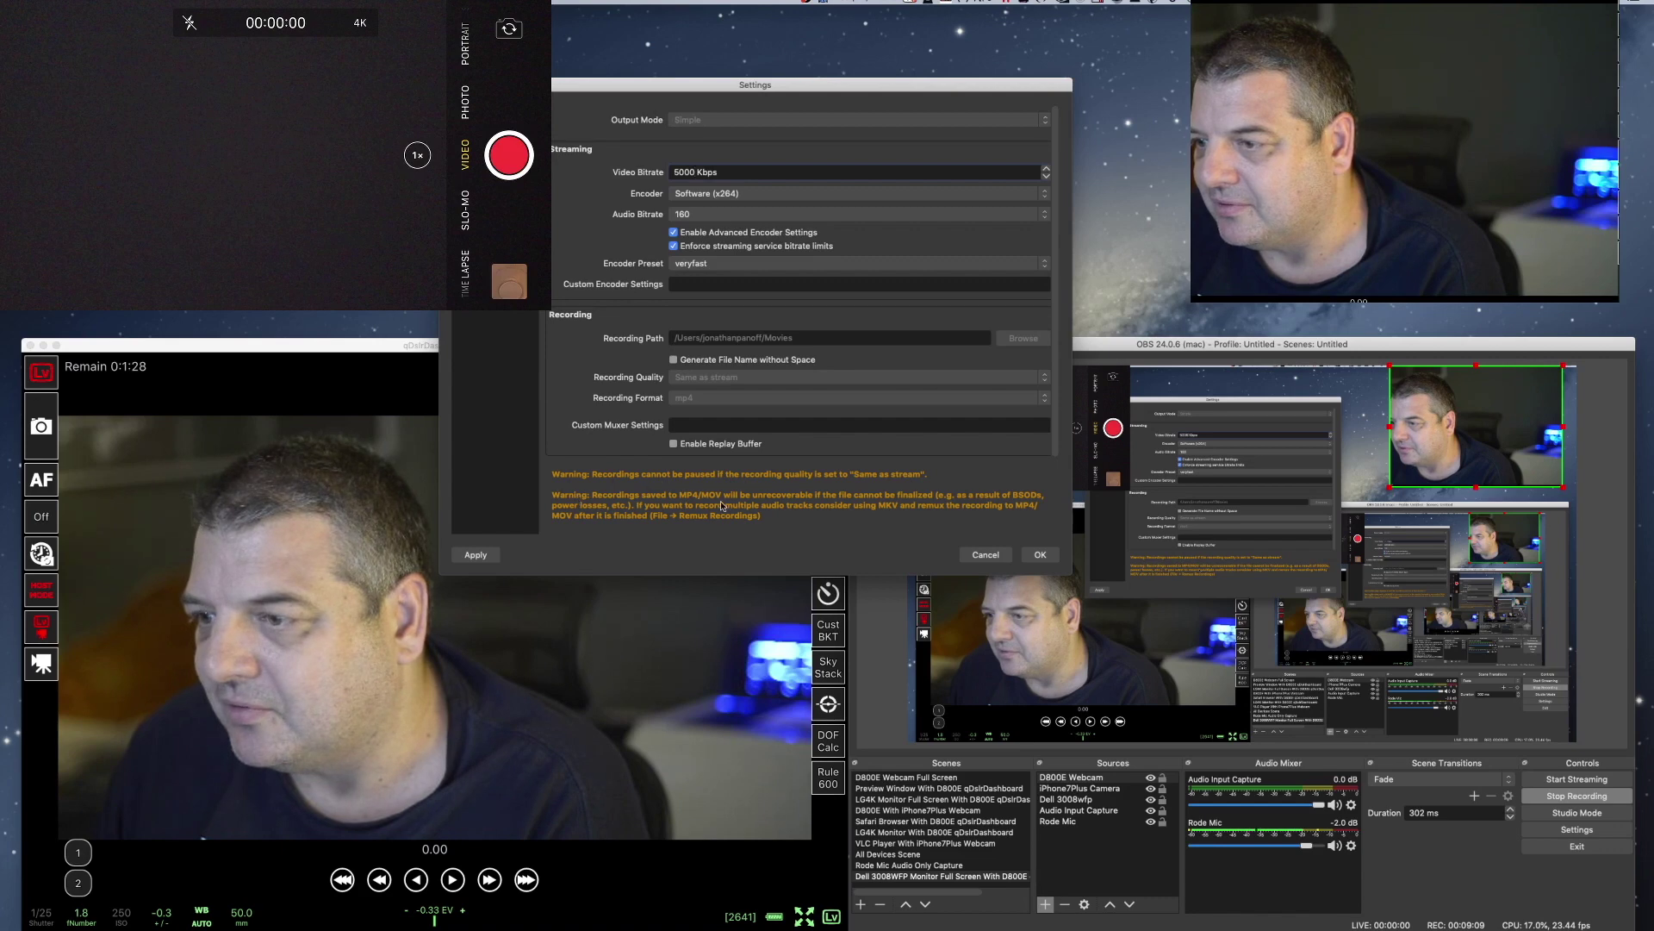
left_click(1040, 555)
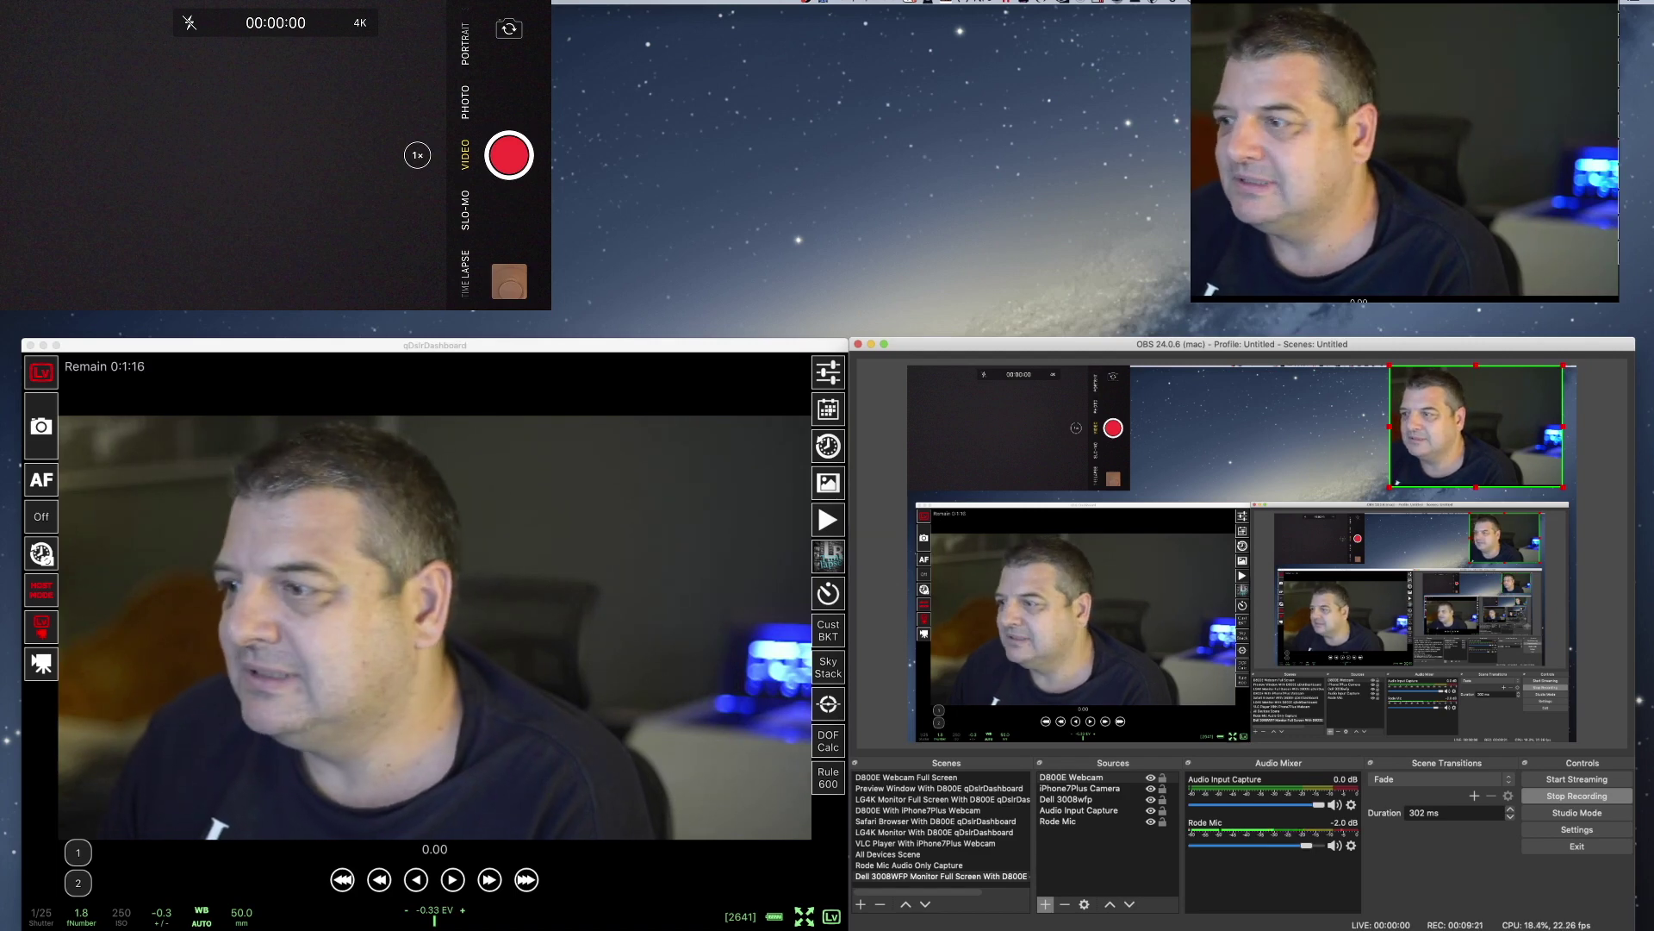
Enter 10000 Kbps as the Video Bitrate on OBS's Output settings page
key("super+comma")
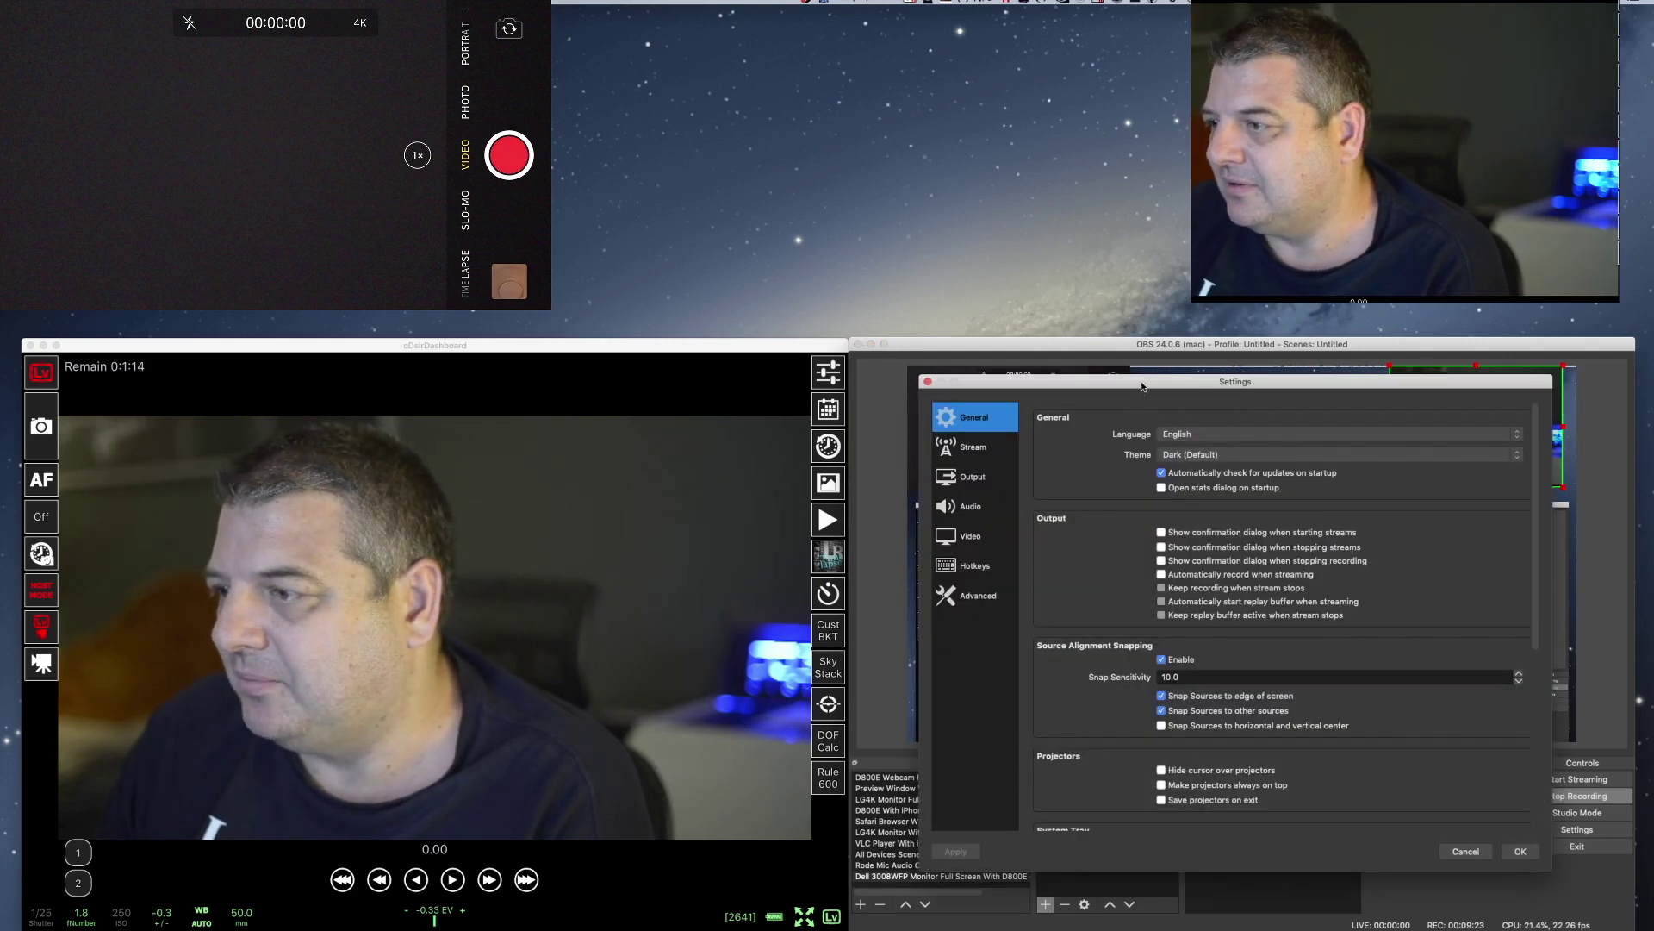
left_click_drag(1141, 386, 469, 70)
key("Down")
key("Down")
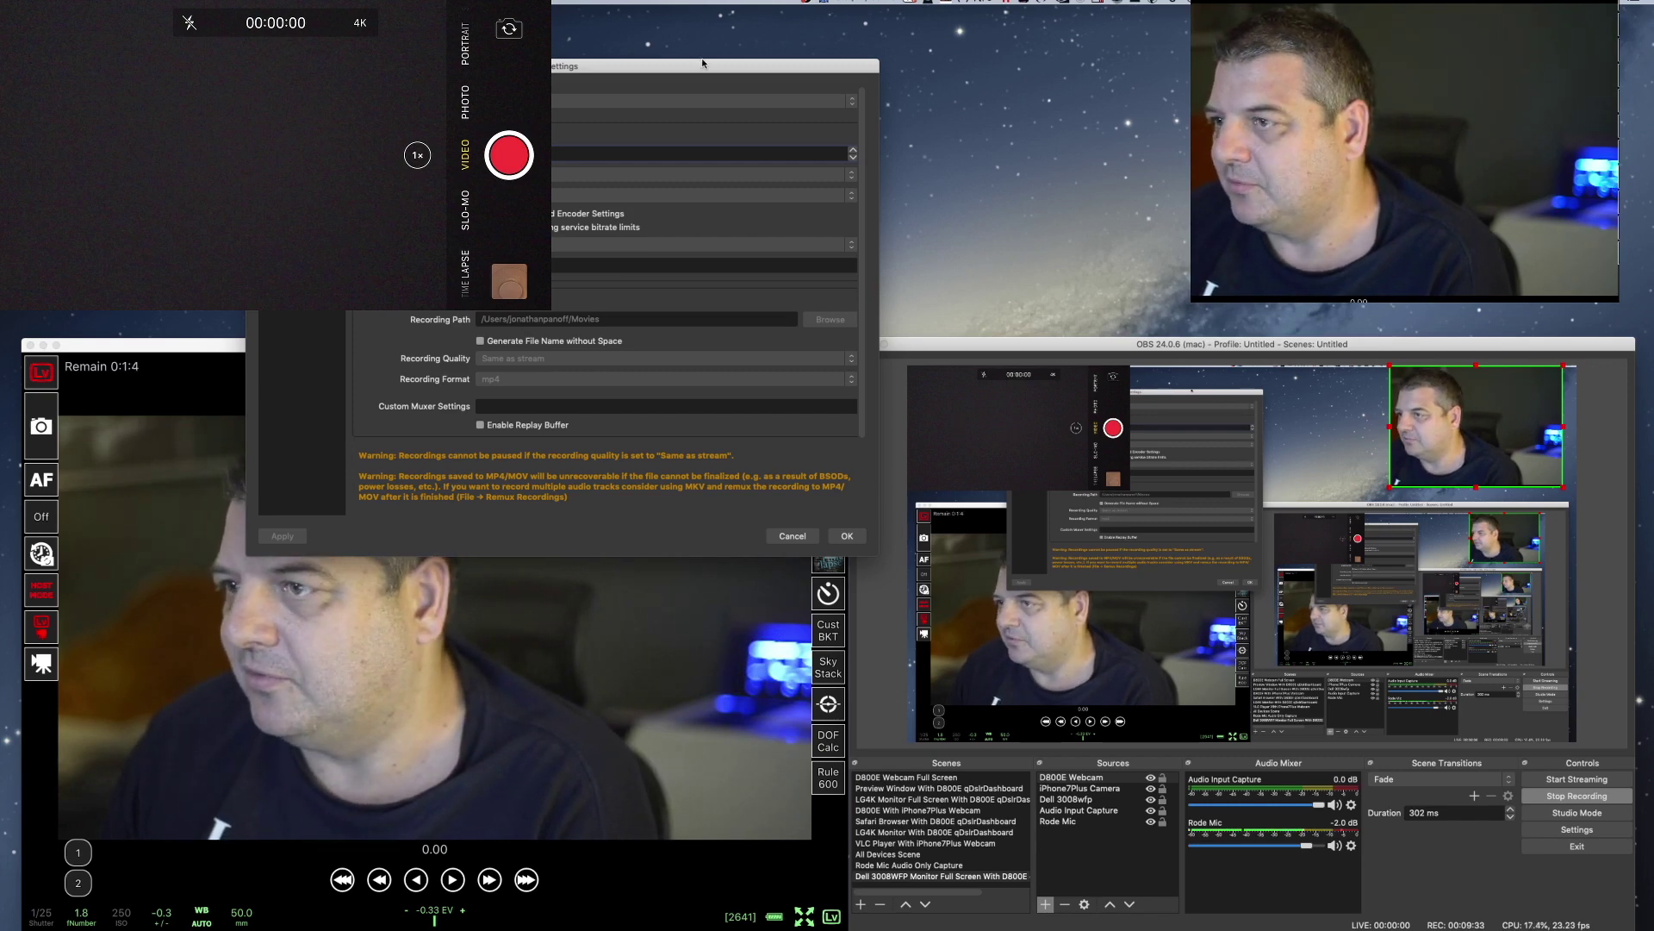
left_click_drag(700, 67, 1075, 71)
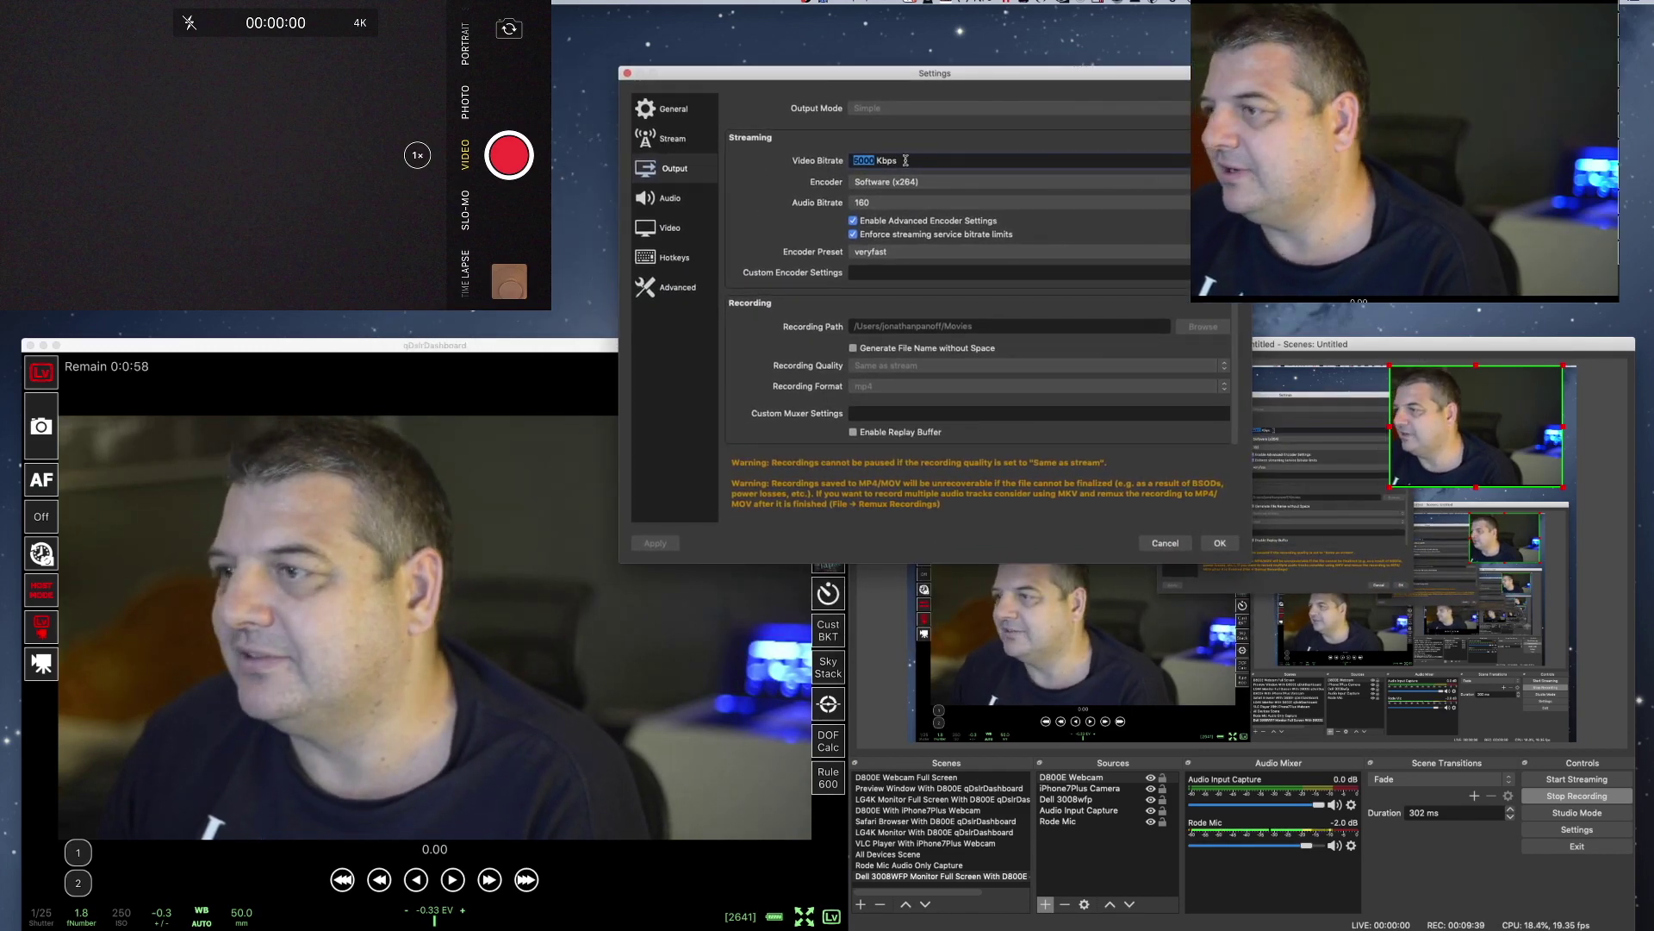
type("1")
type("000")
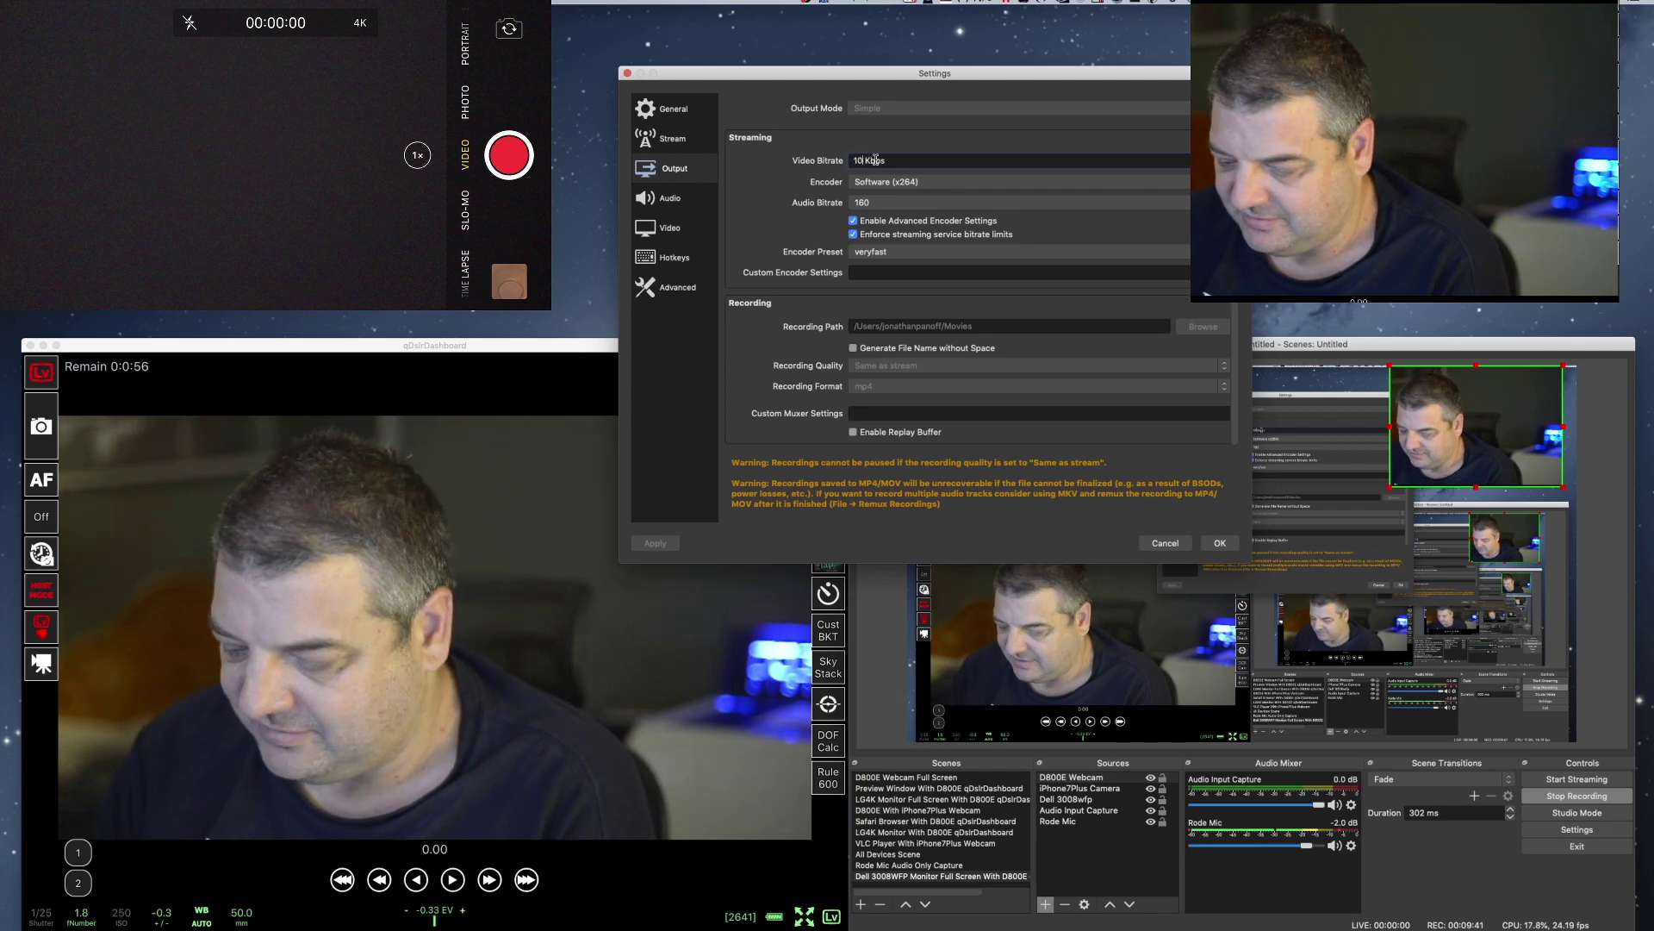
type("0")
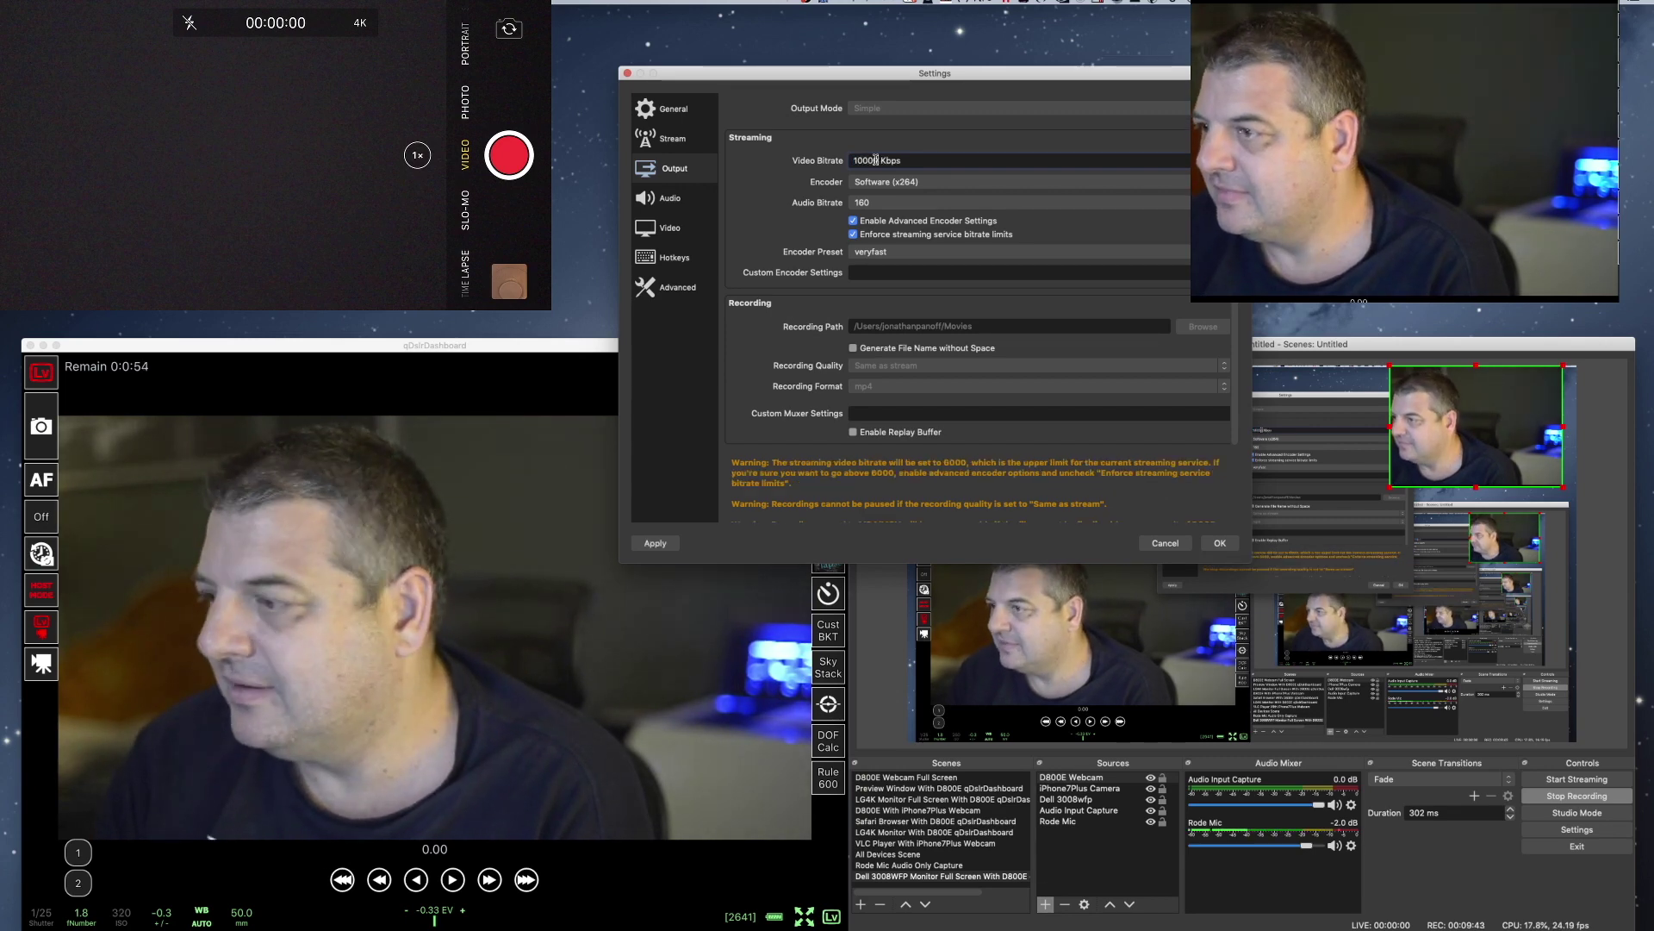
Restart the qDslrDashboard camera live view, then save the 10000 Kbps bitrate and close Settings
left_click(43, 375)
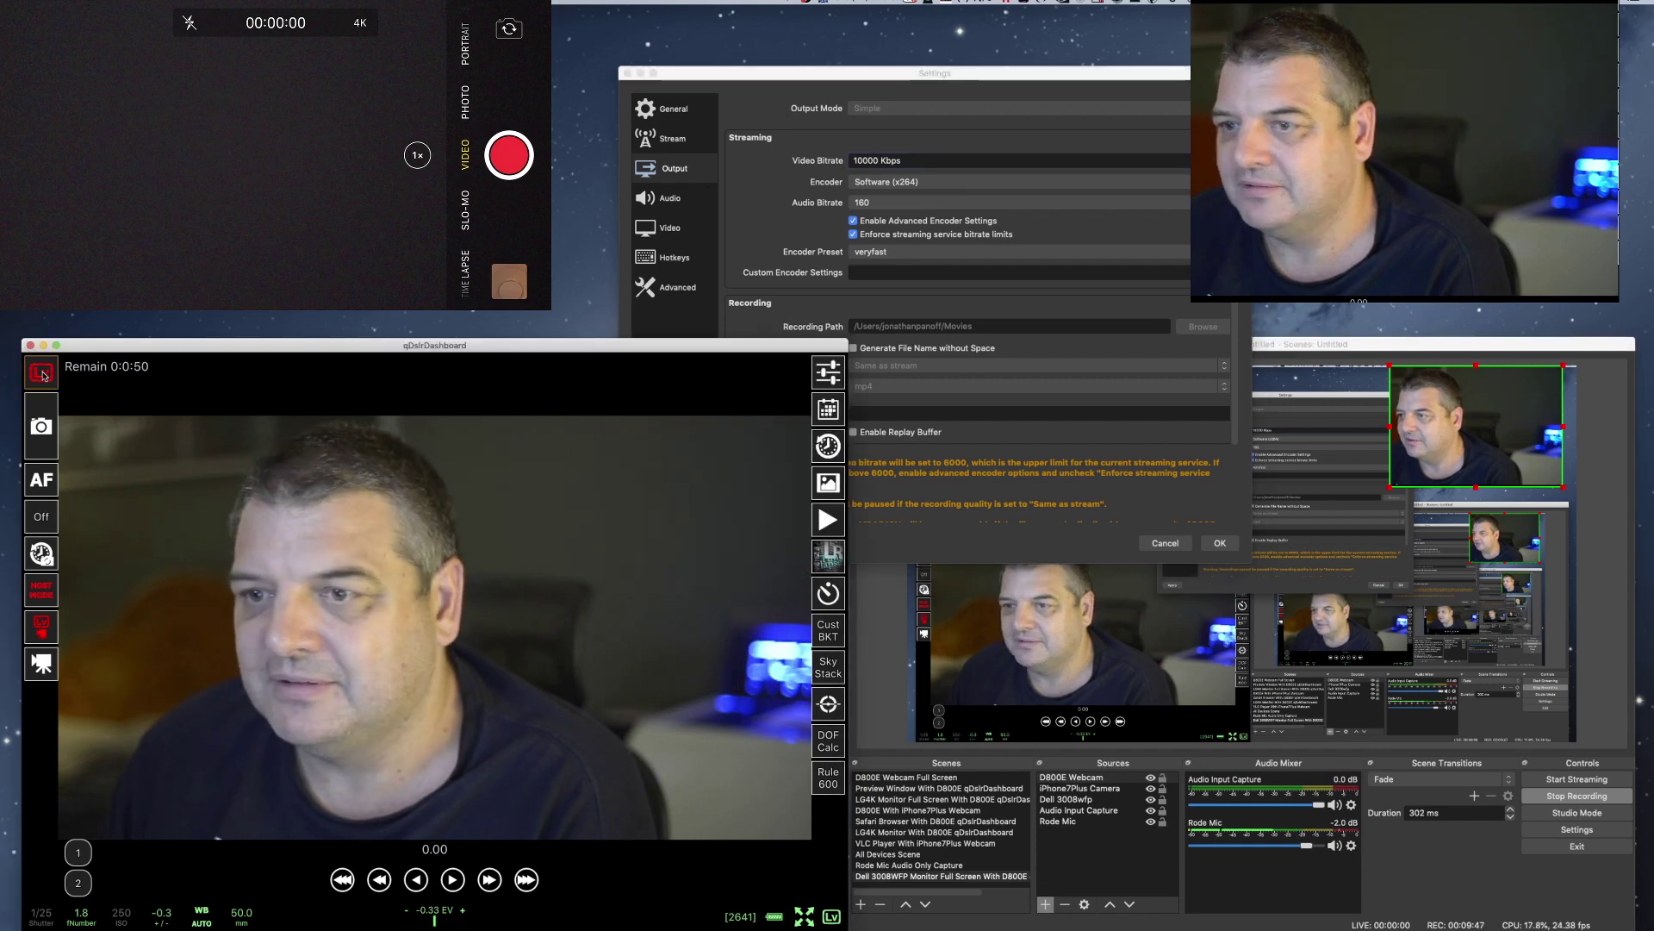
left_click(42, 376)
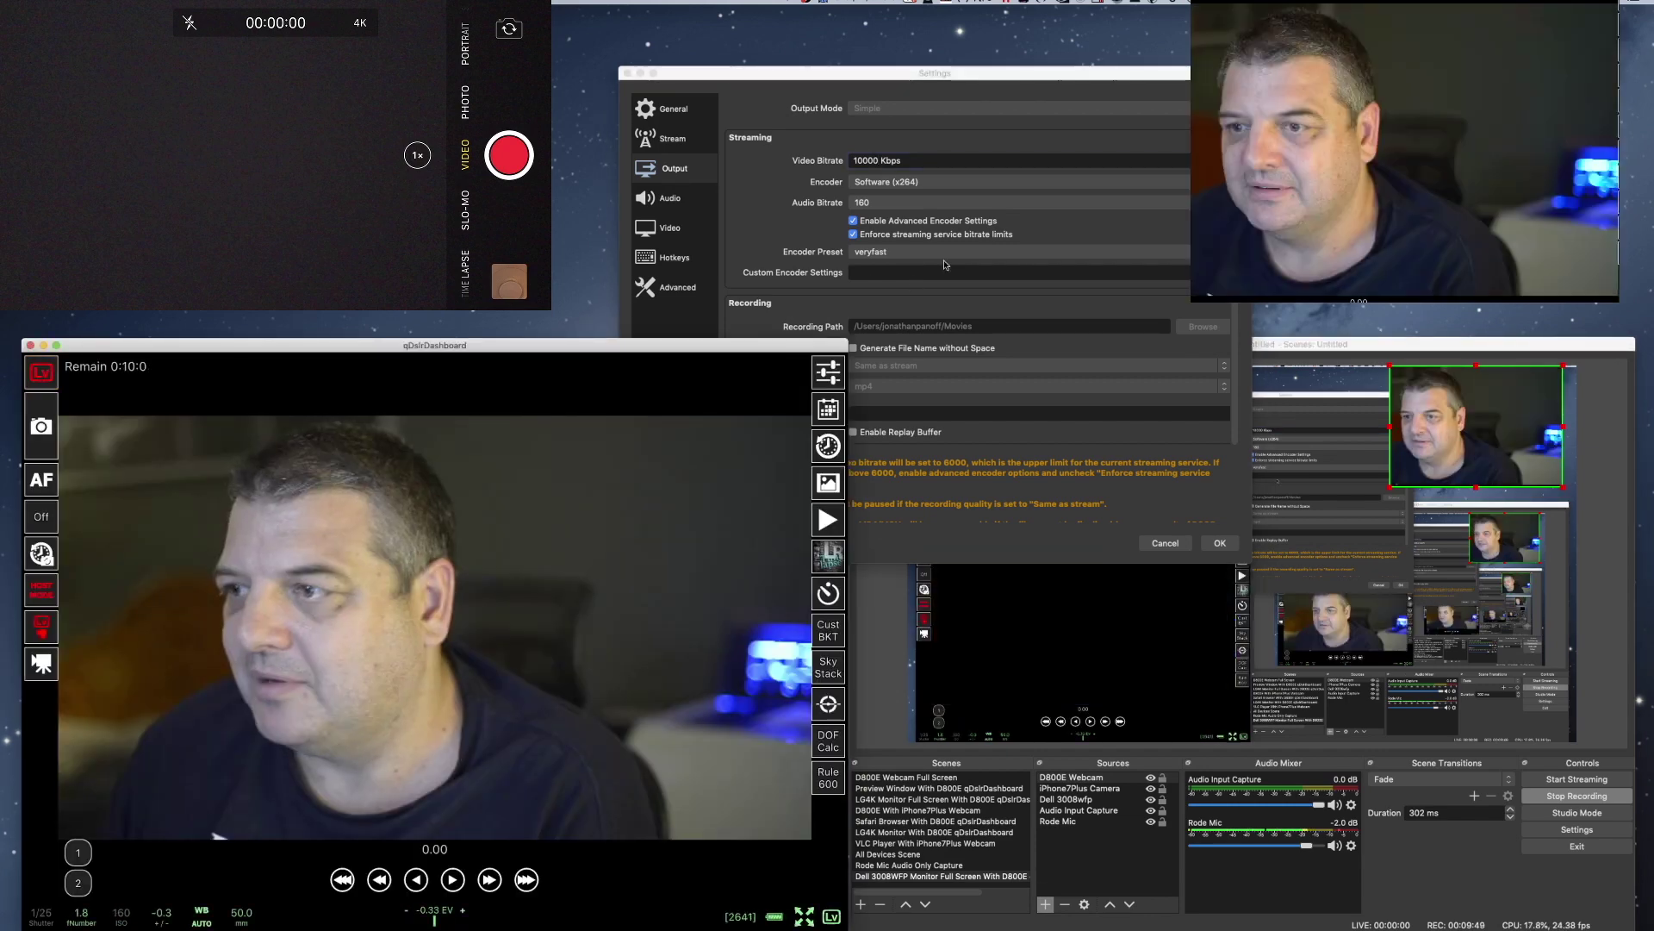
left_click(1224, 543)
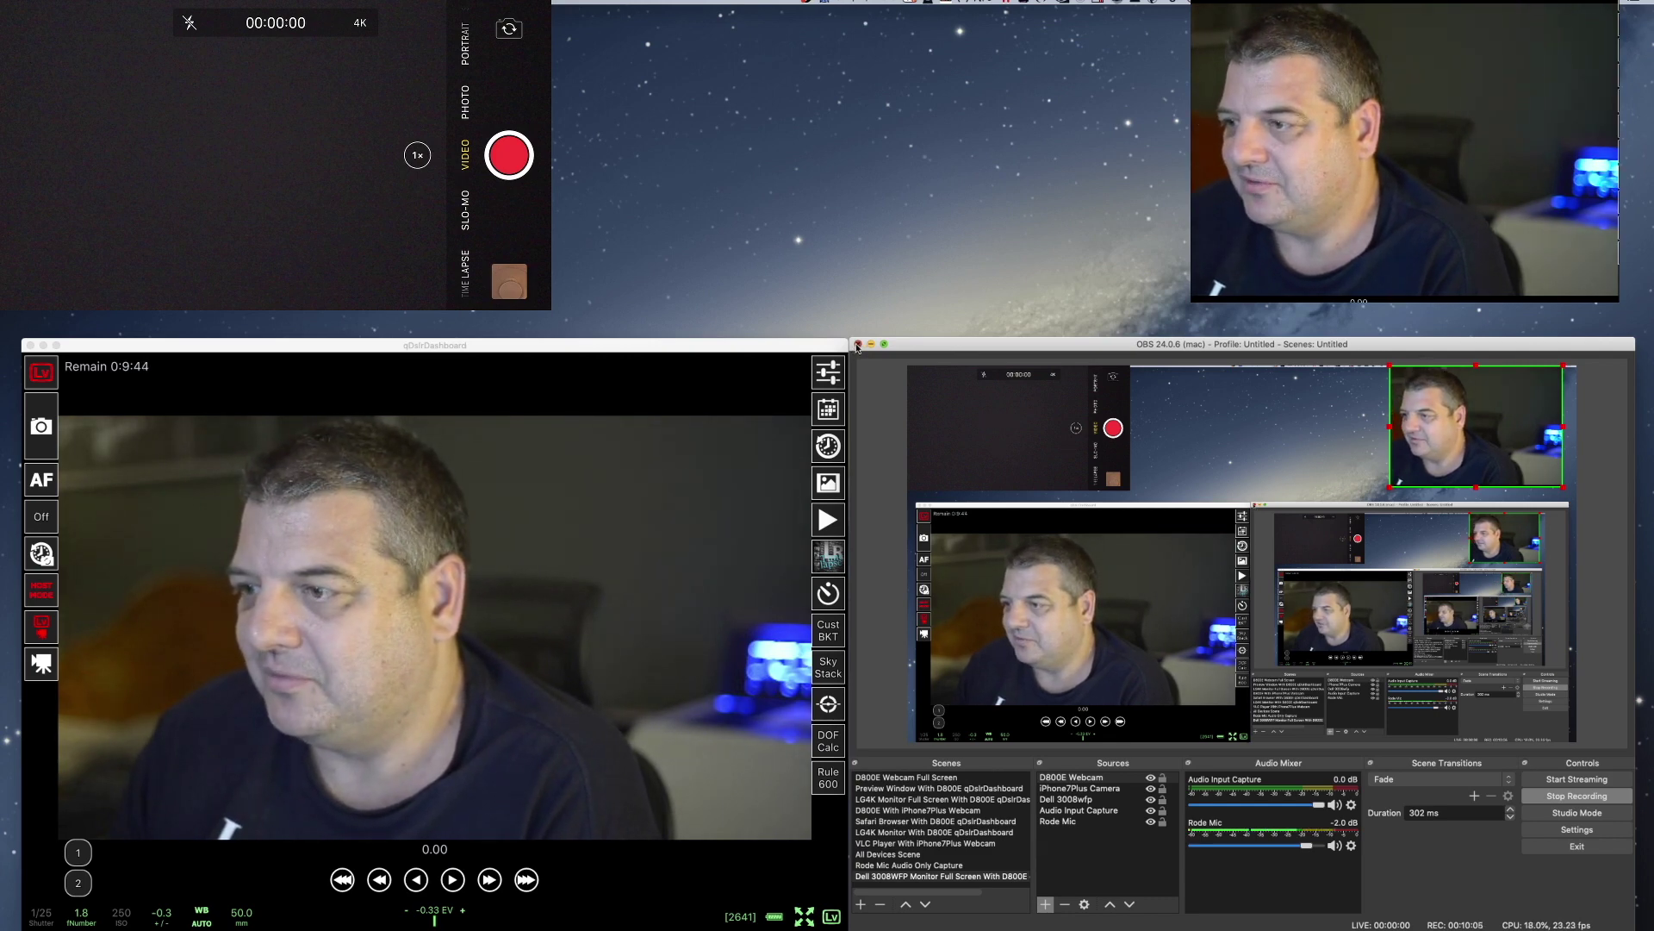
left_click(857, 345)
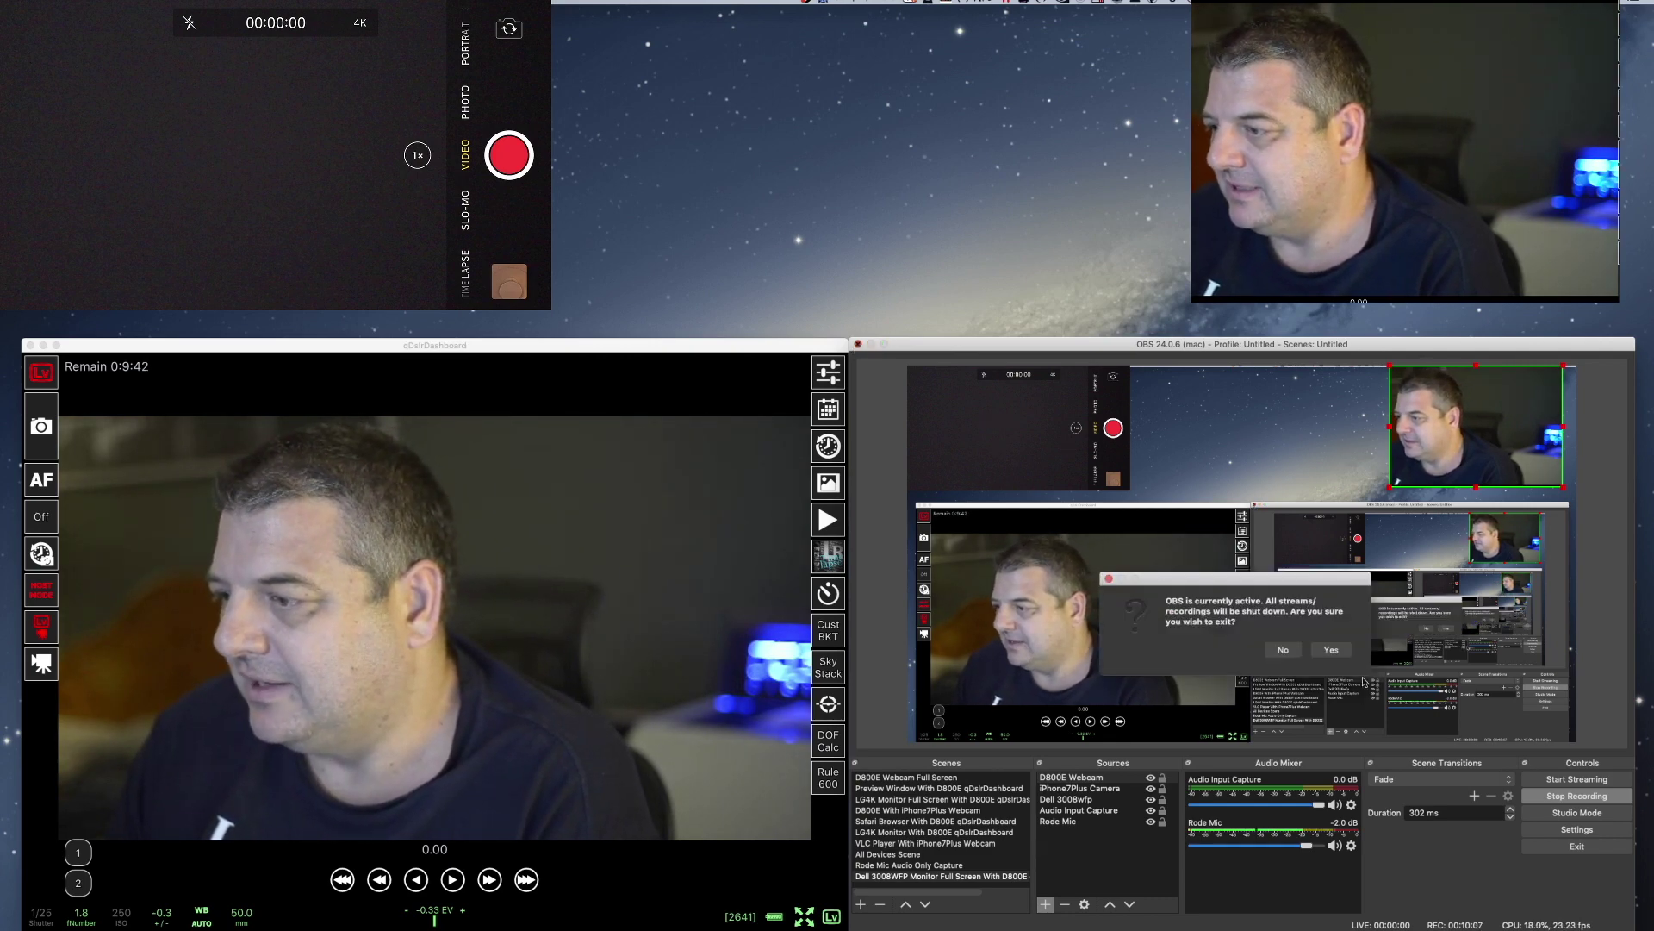
left_click(1282, 652)
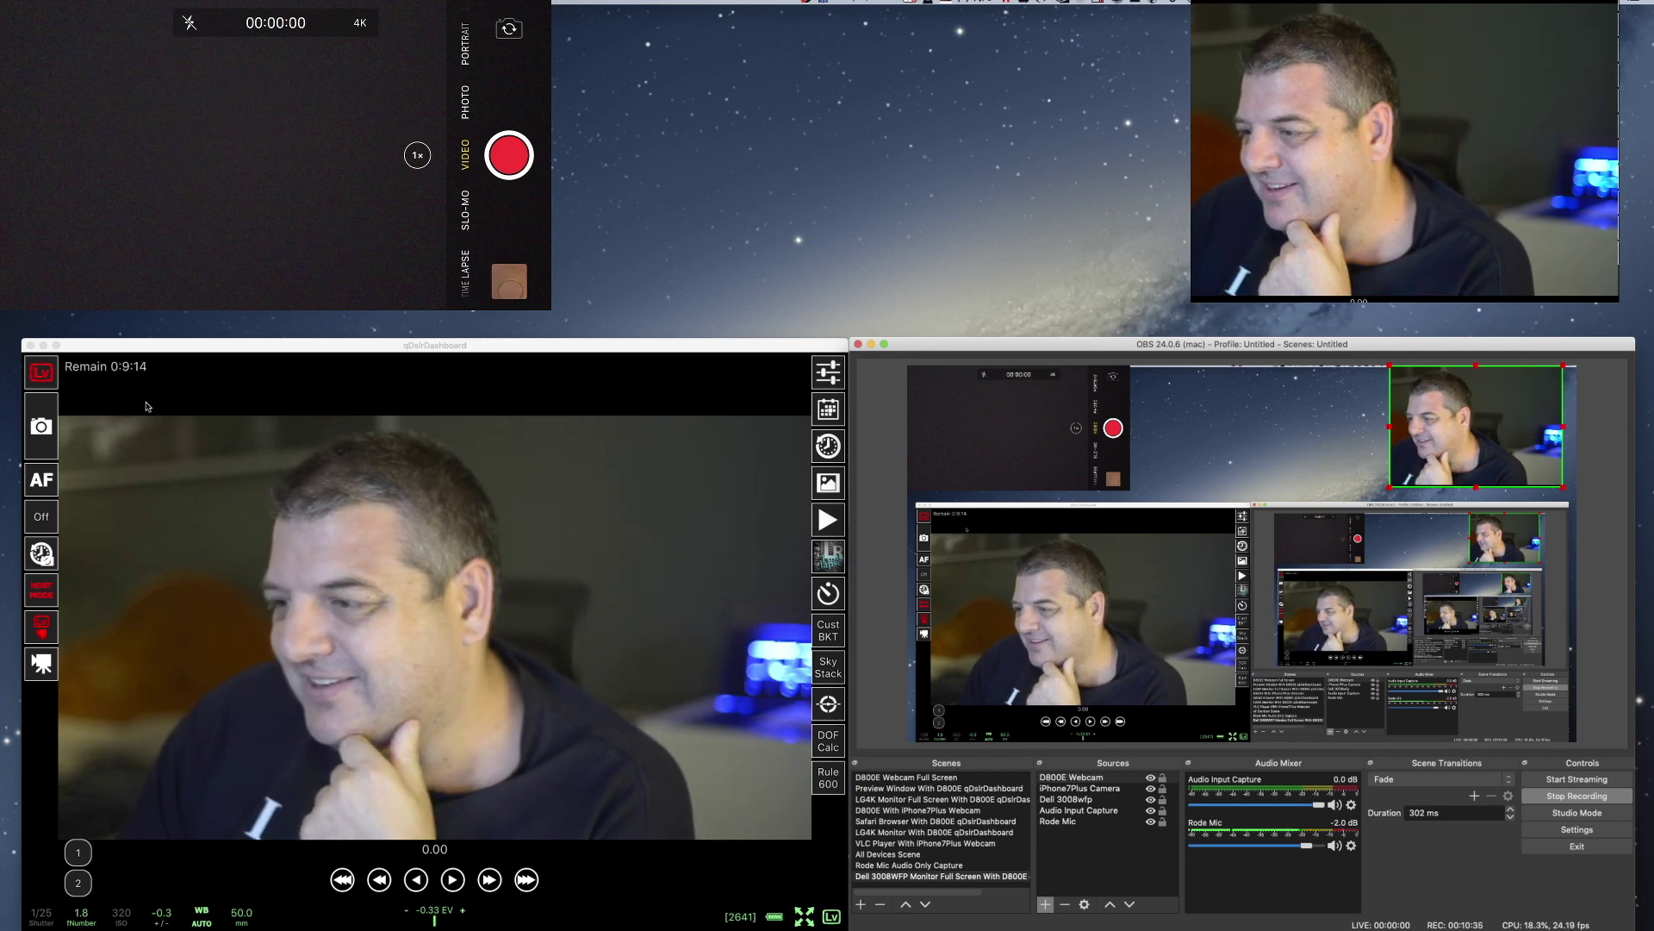
Switch qDslrDashboard's Lv button off and on again to restart the camera live view
left_click(47, 370)
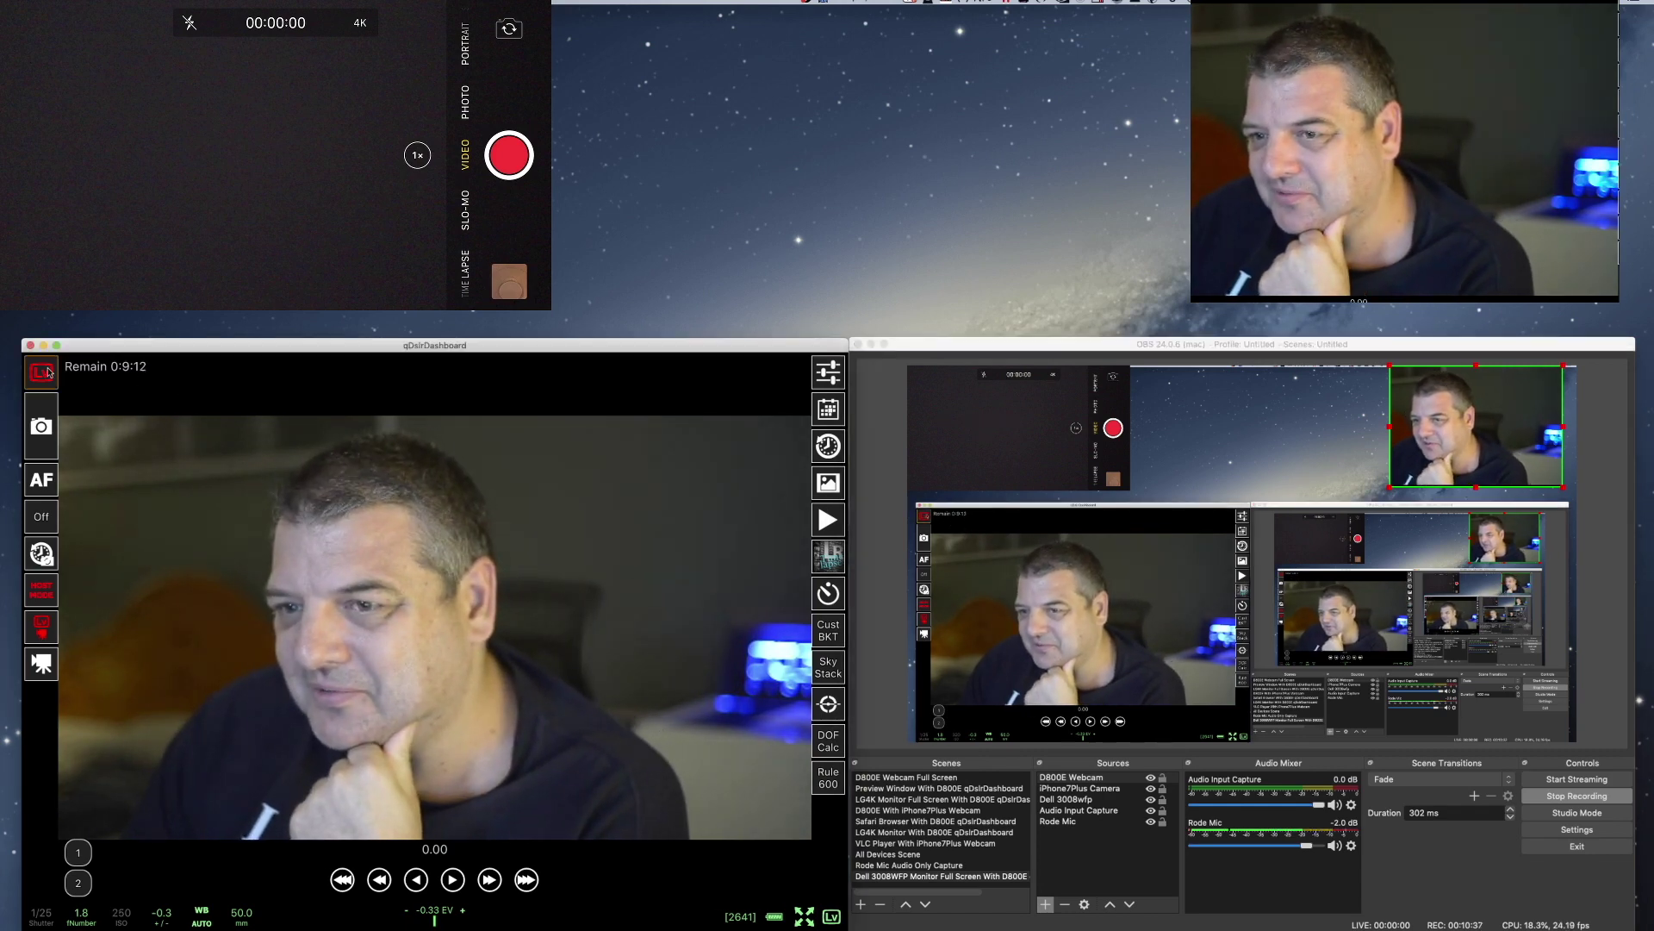
left_click(47, 370)
left_click(48, 370)
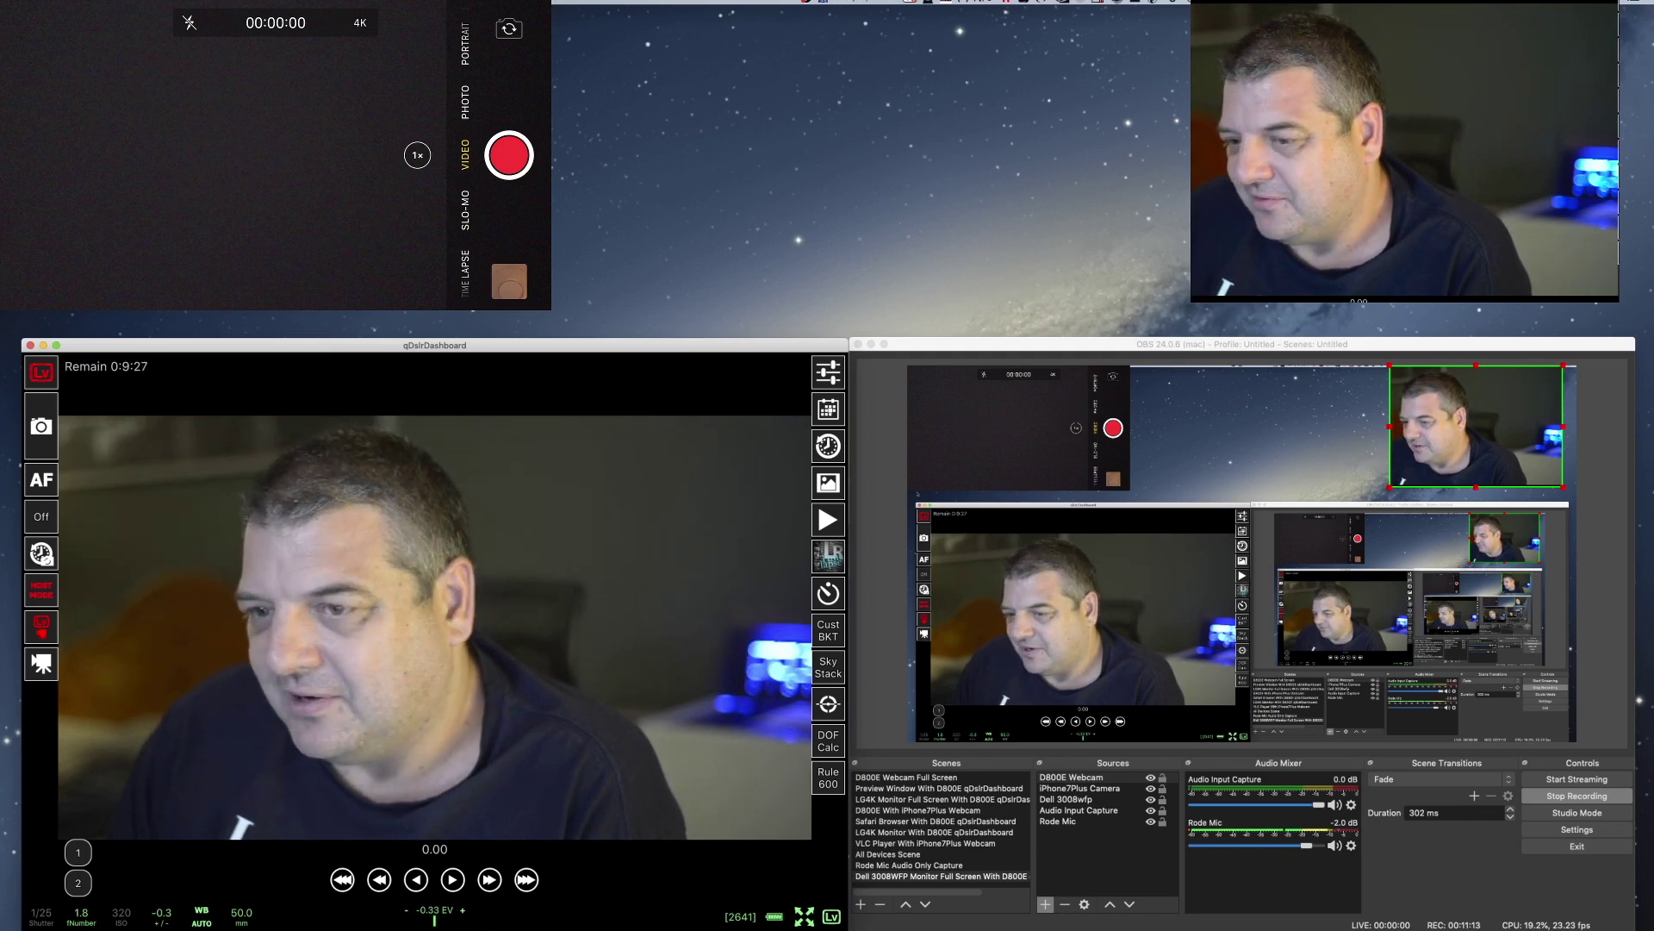
Toggle live view off and back on with Lv, resetting the remaining-time counter to 10 minutes
left_click(45, 374)
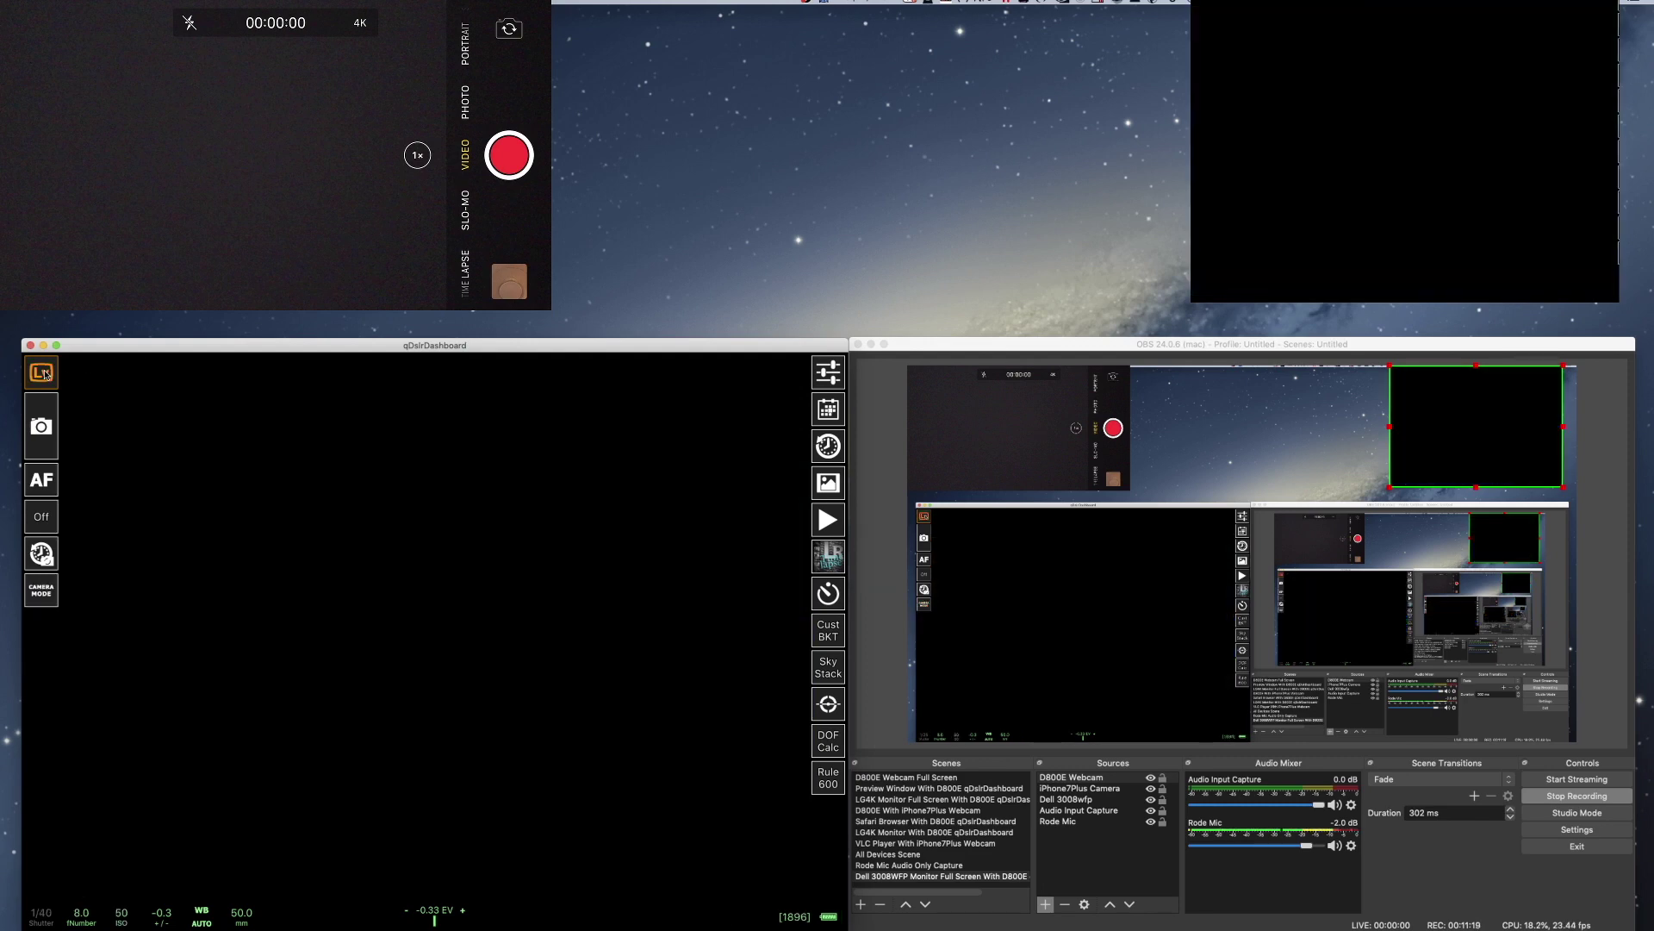
left_click(45, 374)
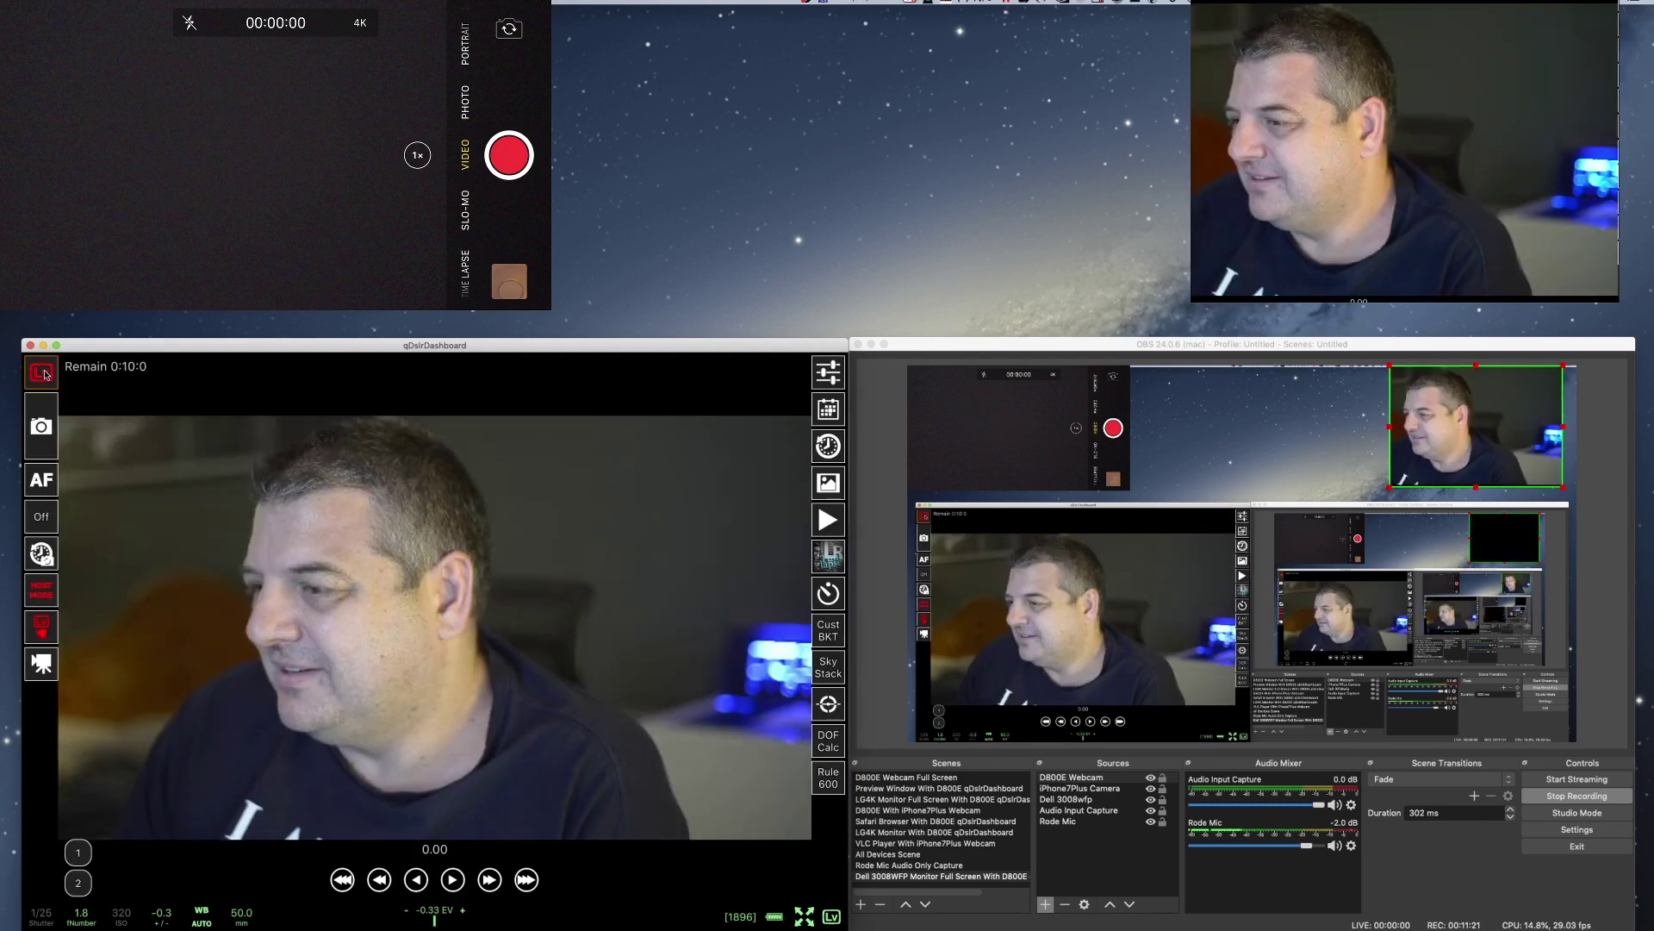